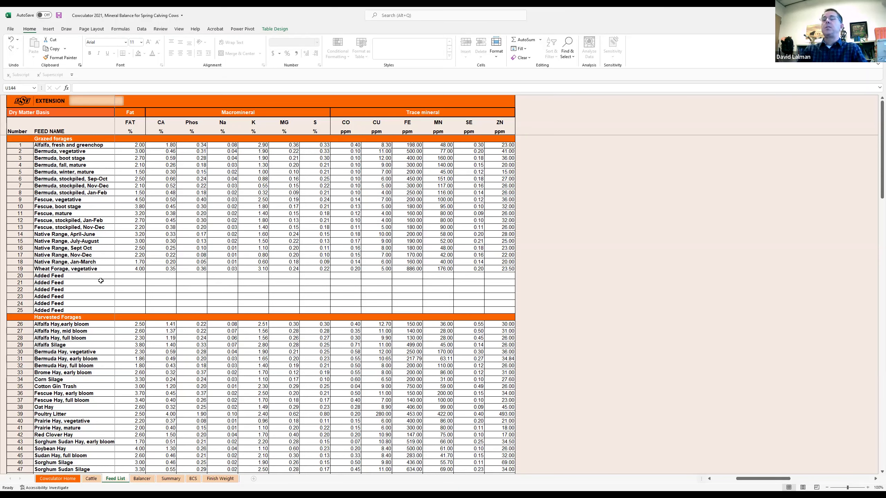
# - Examine the Mineral and Vitamins entries at the end of the feed list, including the Sweetlix Aureo FC C6000 calcium content
pyautogui.scroll(-12, 108, 280)
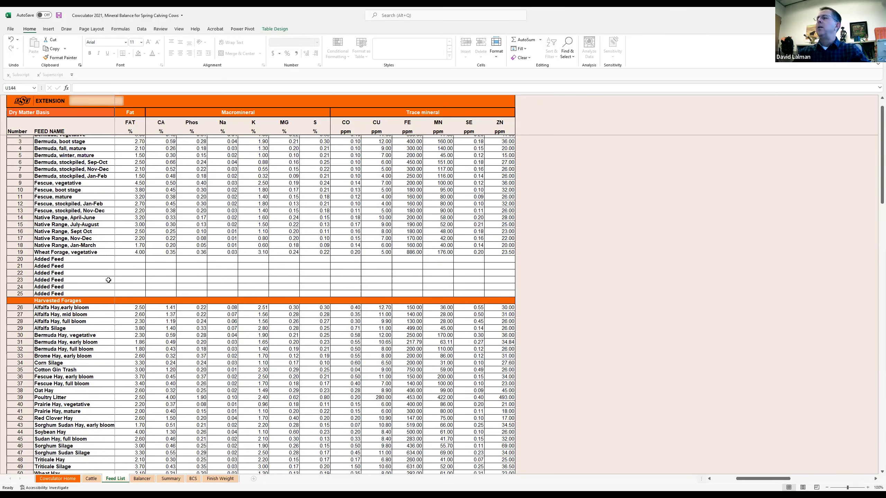
pyautogui.scroll(-17, 106, 280)
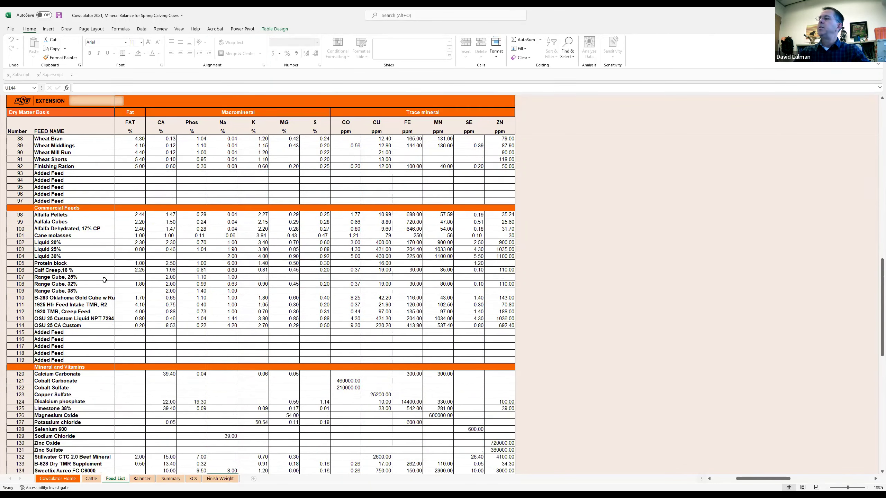
pyautogui.scroll(-5, 104, 280)
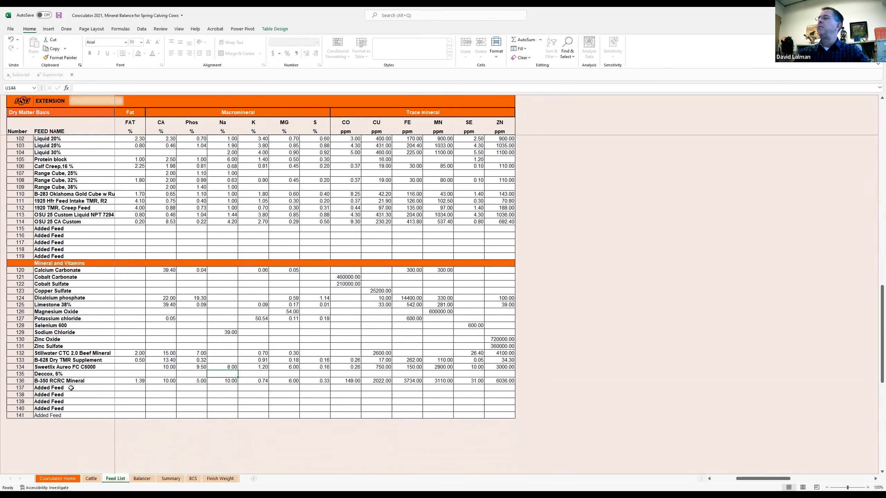
pyautogui.click(71, 367)
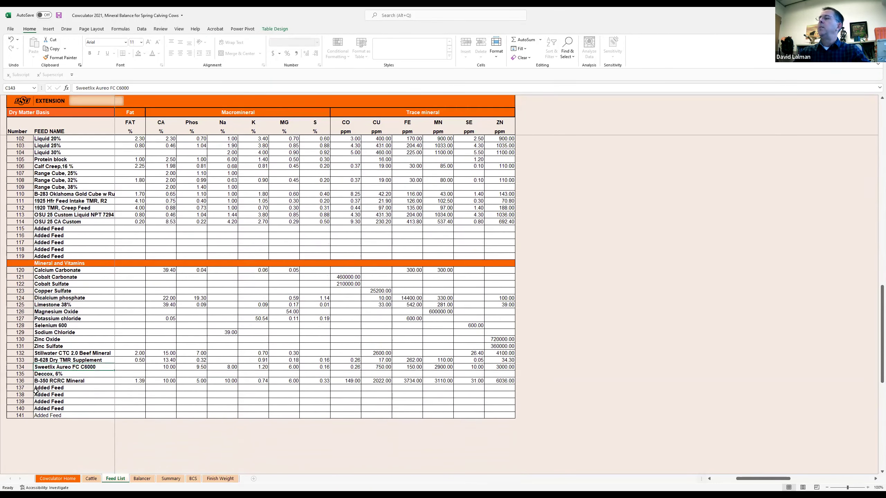
pyautogui.click(66, 359)
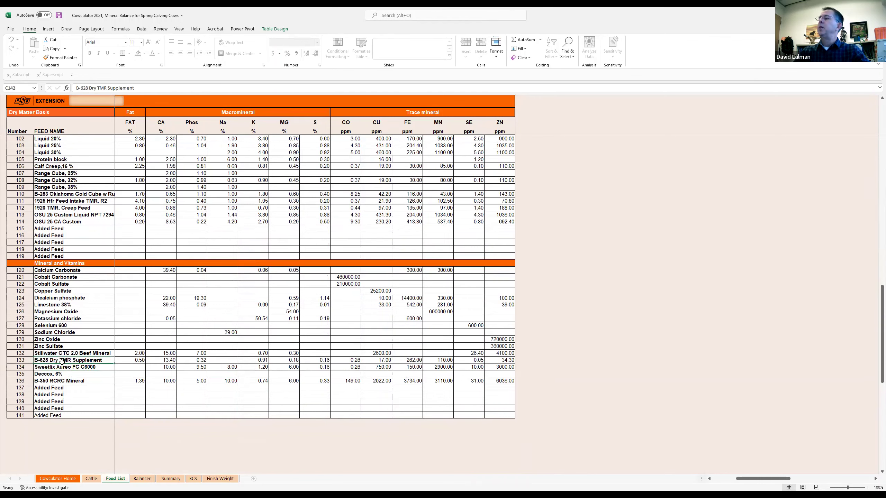
pyautogui.click(61, 381)
pyautogui.click(74, 367)
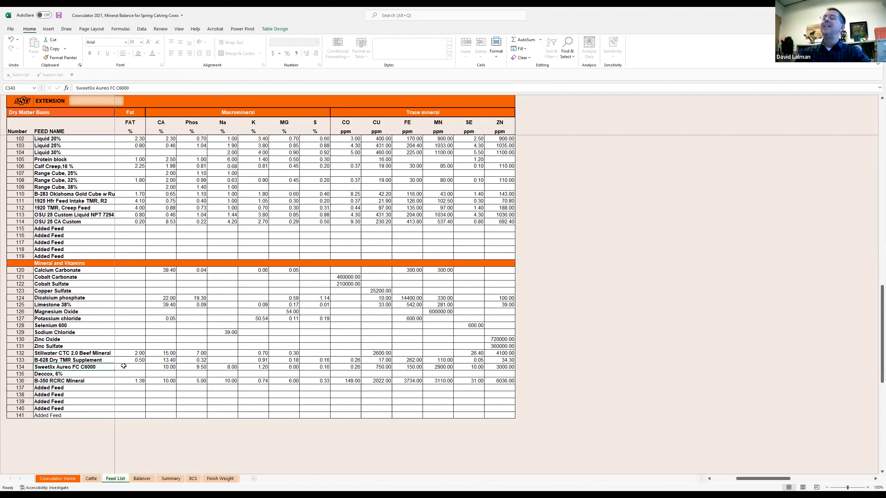
pyautogui.click(167, 367)
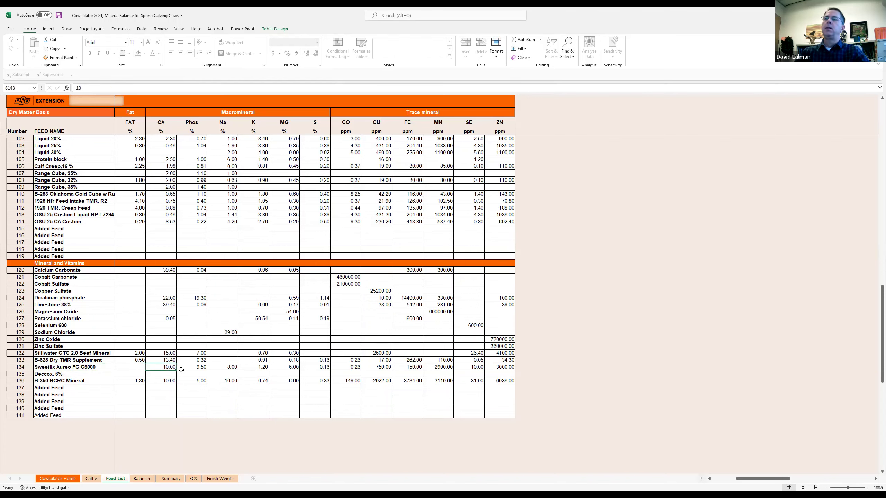
# - On the Balancer sheet, choose Native Range, April-June as the grazed forage and set its amount to 80
pyautogui.click(139, 480)
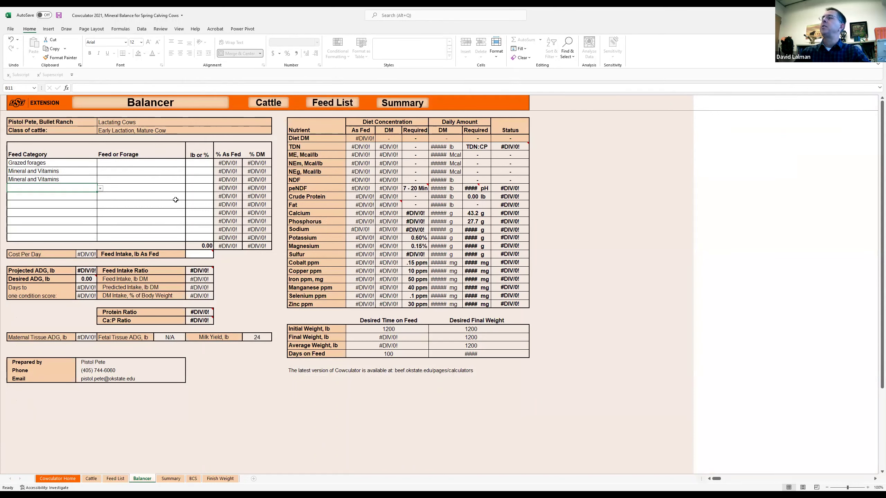
pyautogui.click(150, 165)
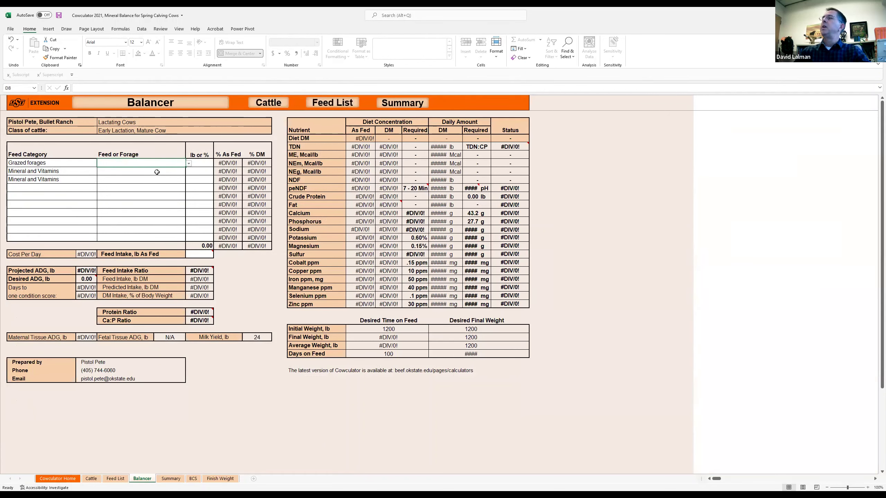
pyautogui.click(189, 164)
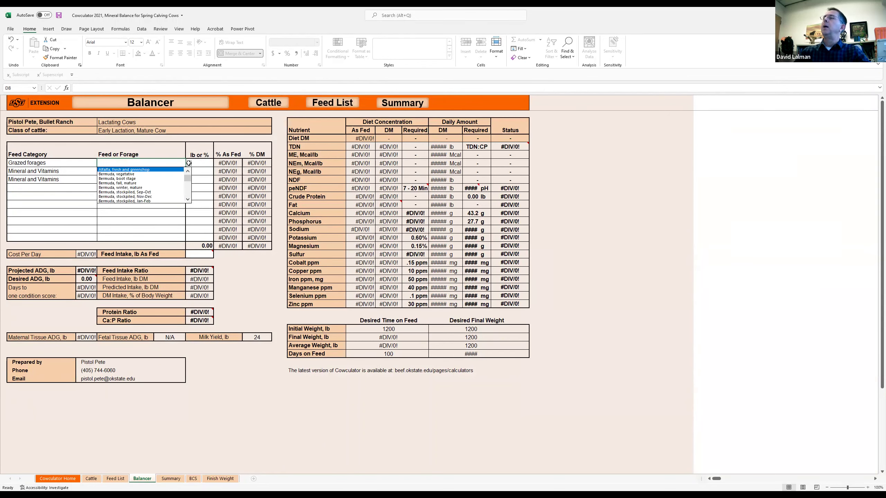
pyautogui.click(187, 194)
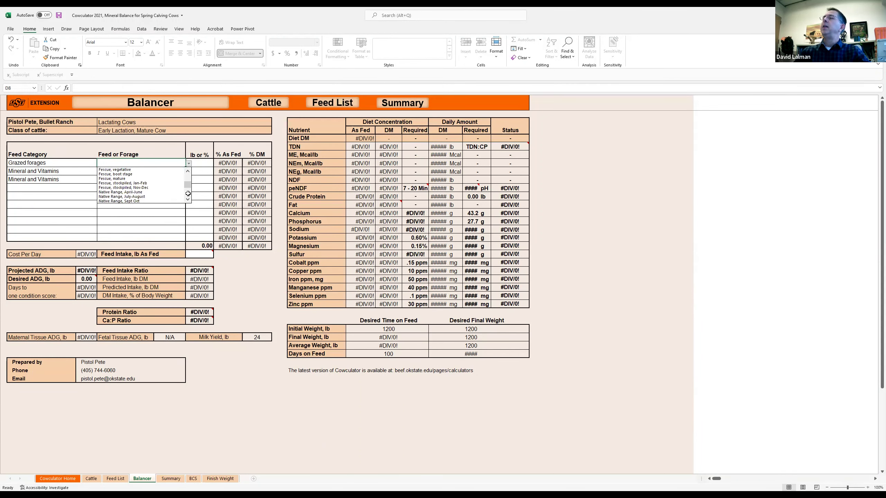
pyautogui.click(148, 193)
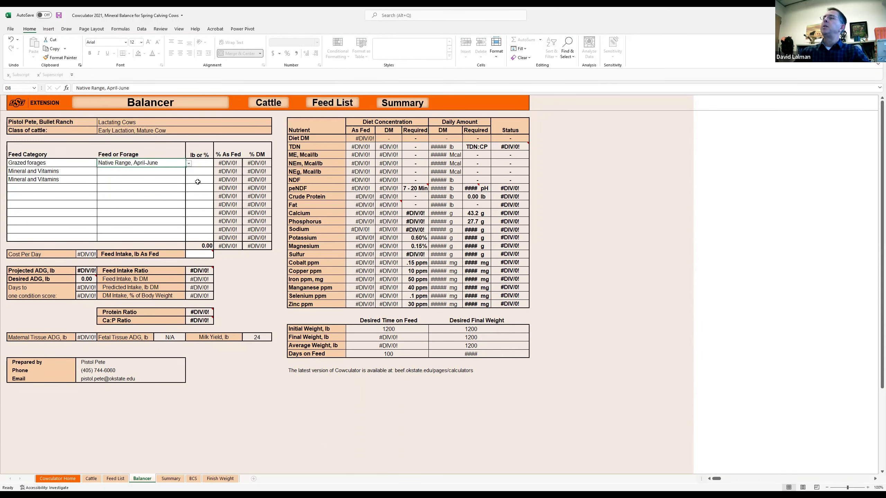
pyautogui.click(202, 163)
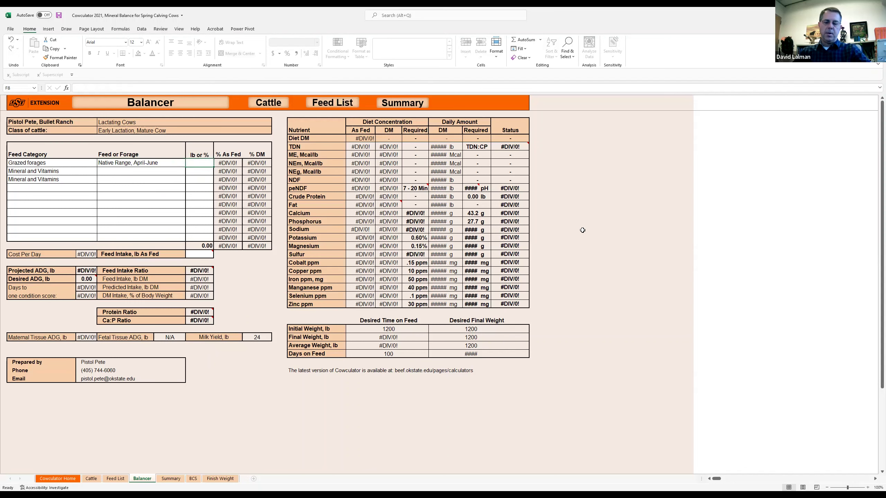
pyautogui.write('80')
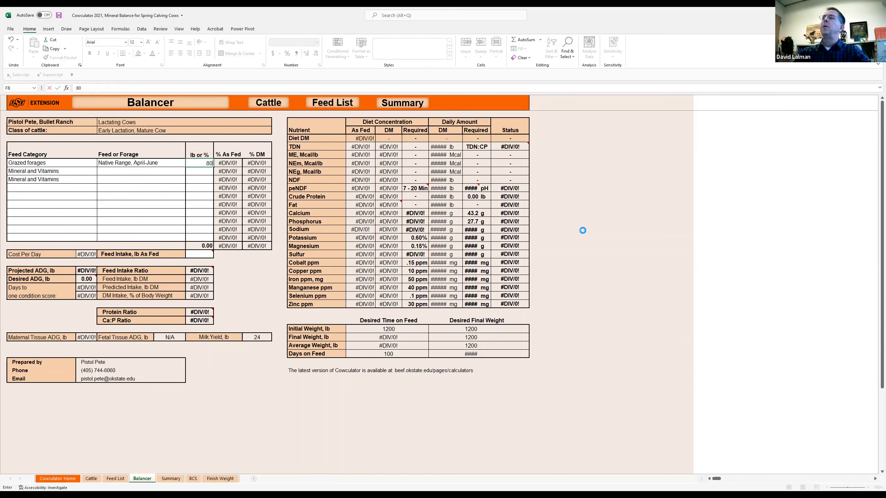
pyautogui.press('Return')
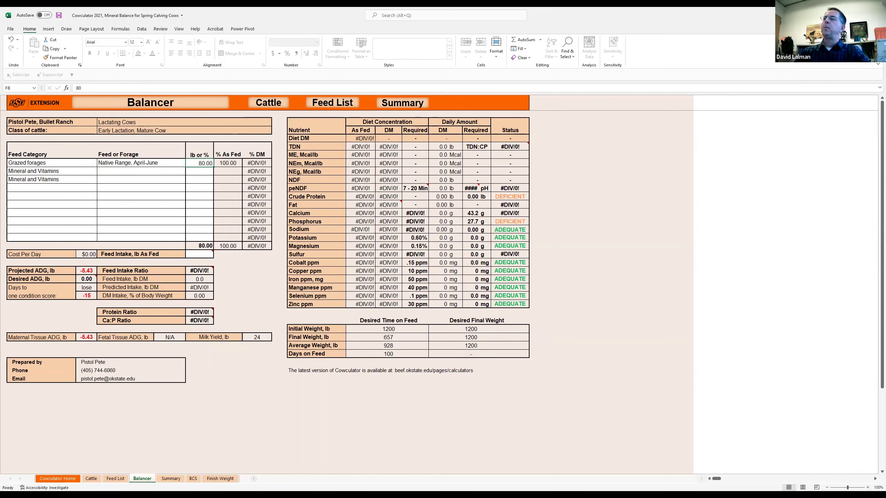
# - Set the total as-fed feed intake on the Balancer sheet to 80 lb
pyautogui.keyDown('ctrl'); pyautogui.scroll(5, 858, 483); pyautogui.keyUp('ctrl')
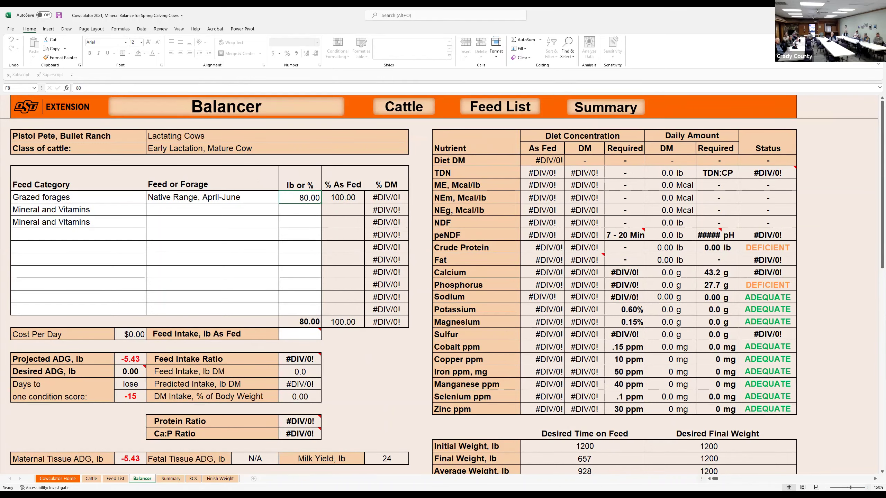
pyautogui.keyDown('ctrl'); pyautogui.scroll(1, 324, 203); pyautogui.keyUp('ctrl')
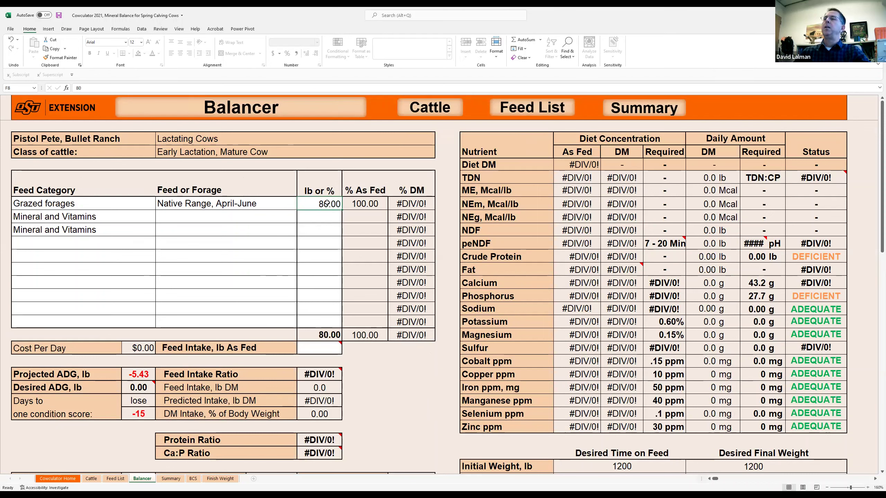
pyautogui.click(323, 347)
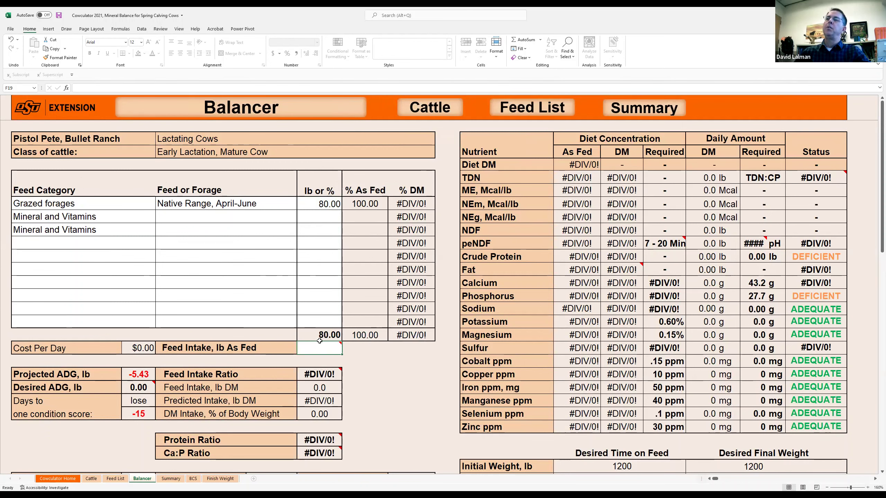
pyautogui.moveTo(341, 353)
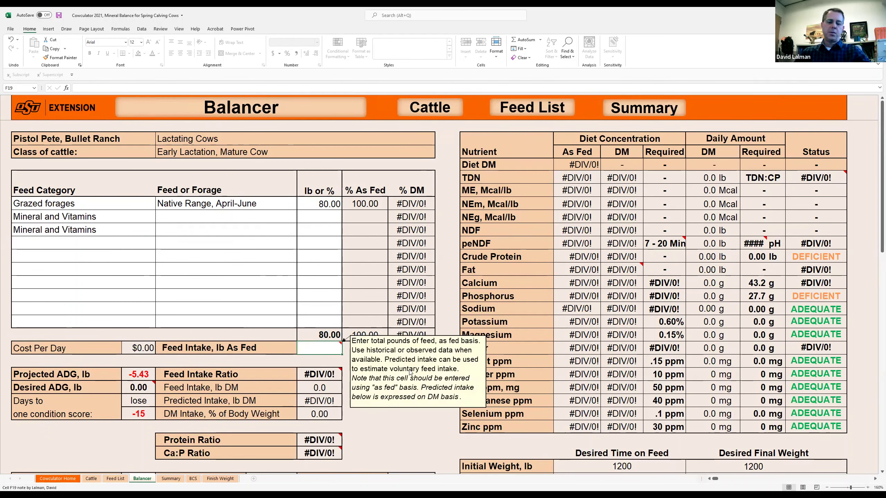
pyautogui.write('80')
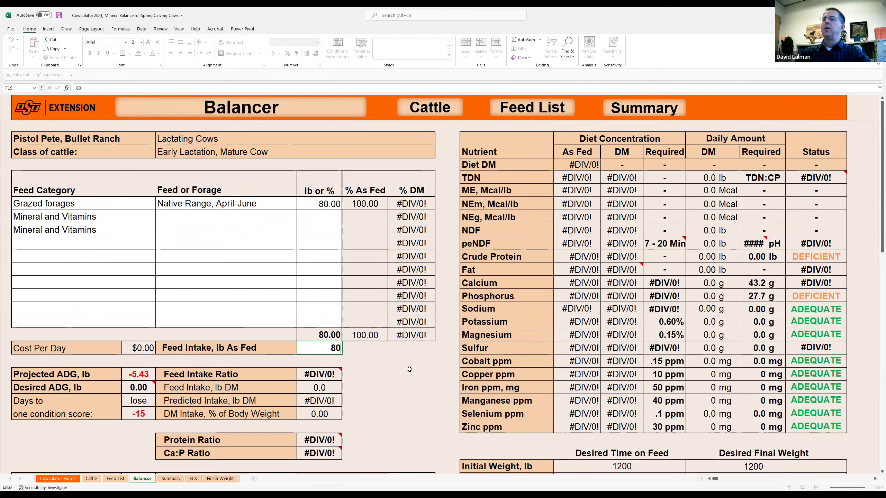
pyautogui.press('Return')
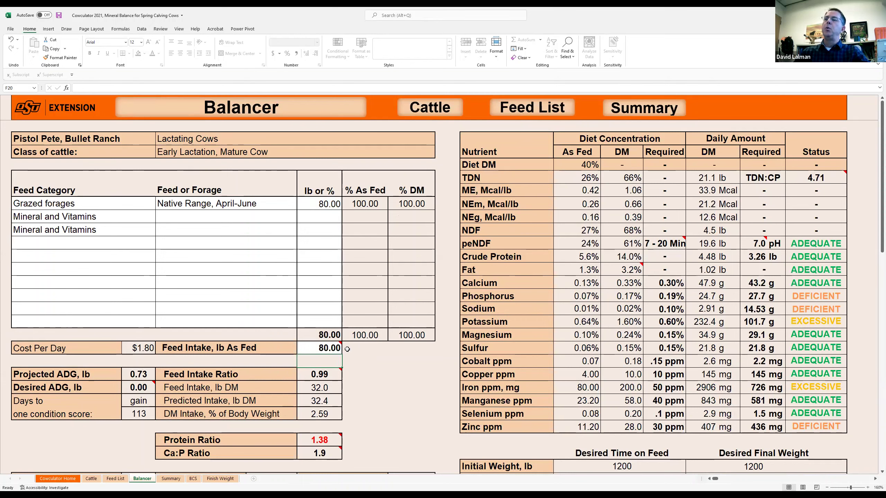
# - Examine the feed intake ratio, diet dry matter, and the supplied and required mineral amounts, especially phosphorus
pyautogui.moveTo(329, 374)
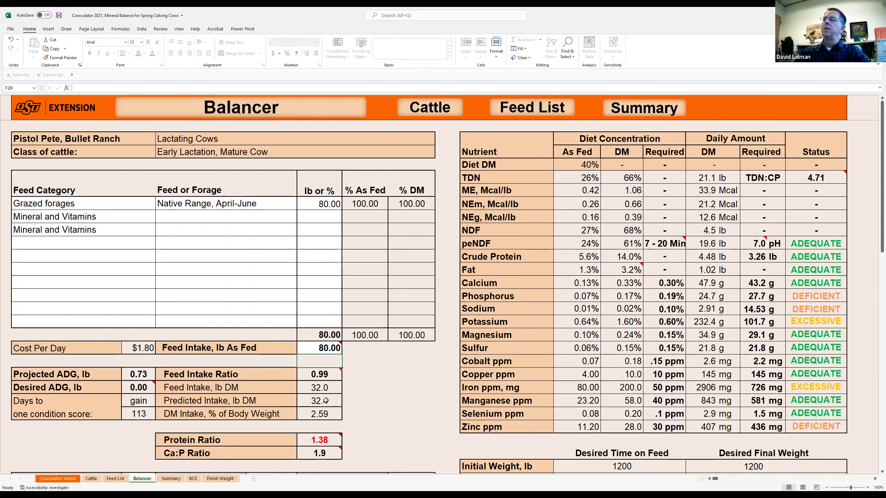
pyautogui.click(329, 388)
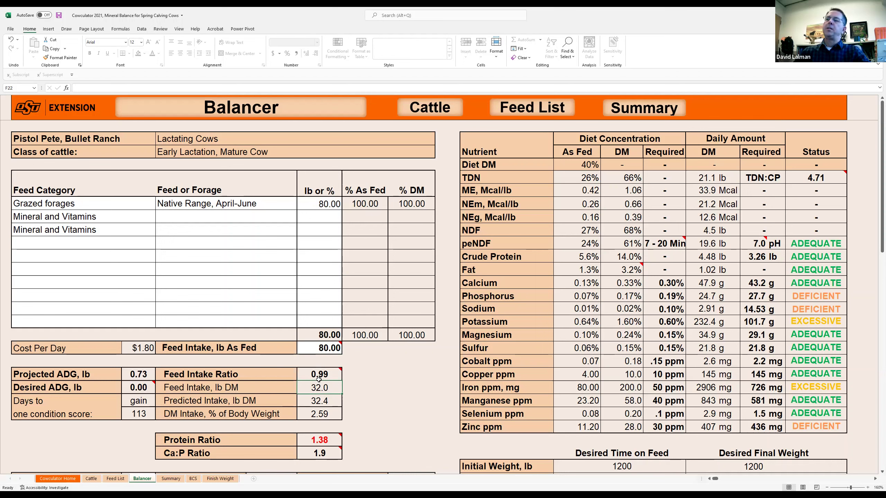
pyautogui.moveTo(331, 375)
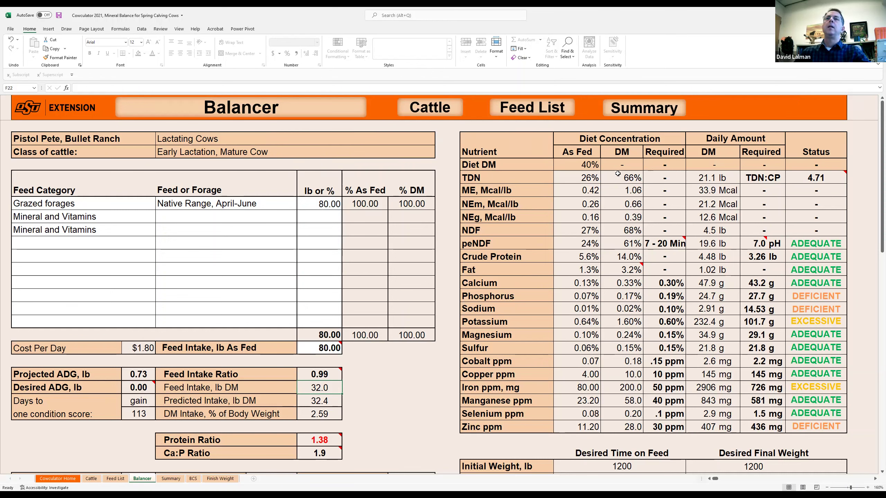
pyautogui.click(589, 165)
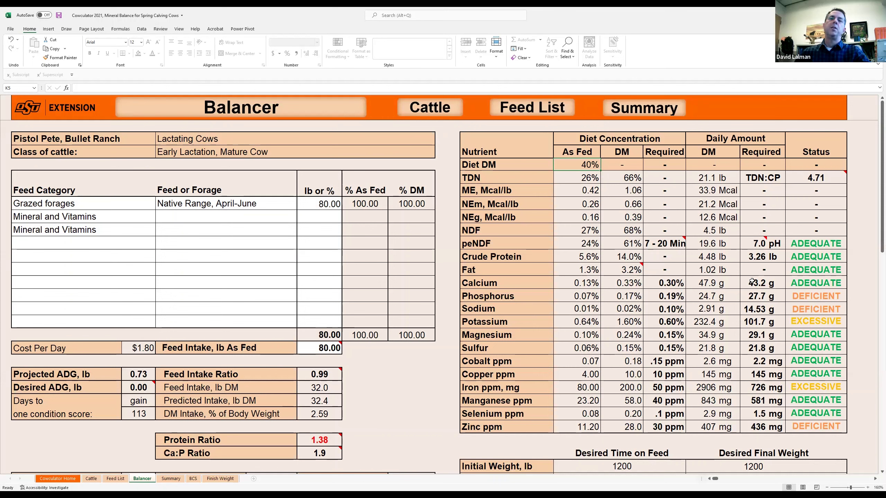
pyautogui.scroll(-1, 754, 300)
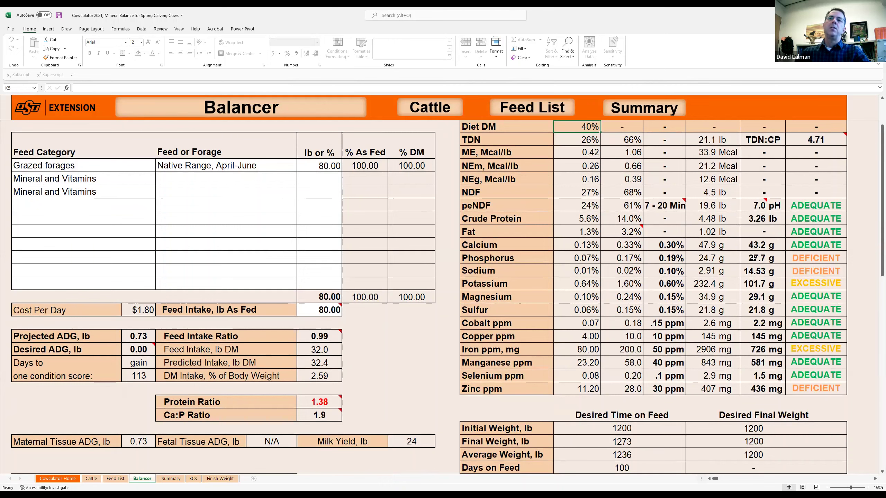
pyautogui.click(628, 257)
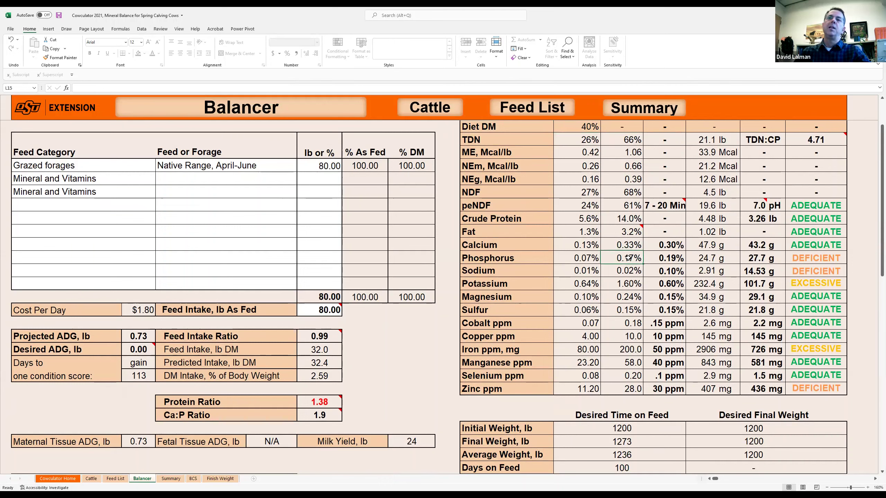
pyautogui.scroll(1, 628, 257)
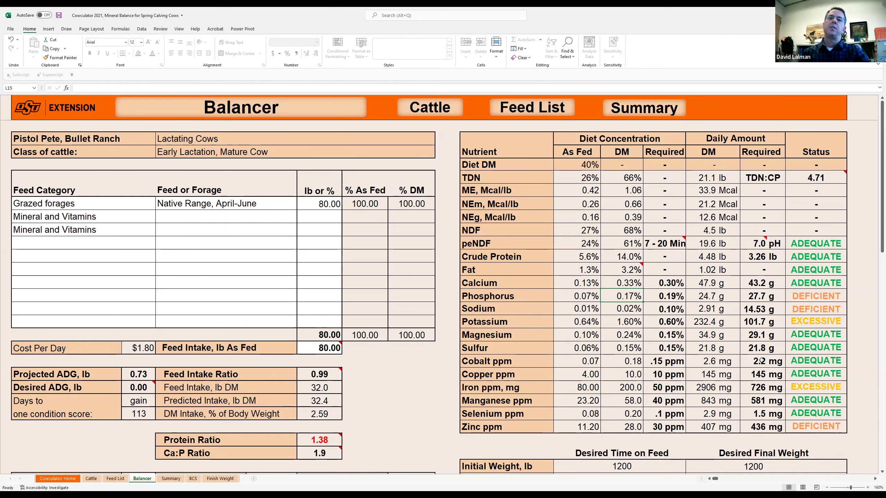
pyautogui.scroll(-1, 760, 361)
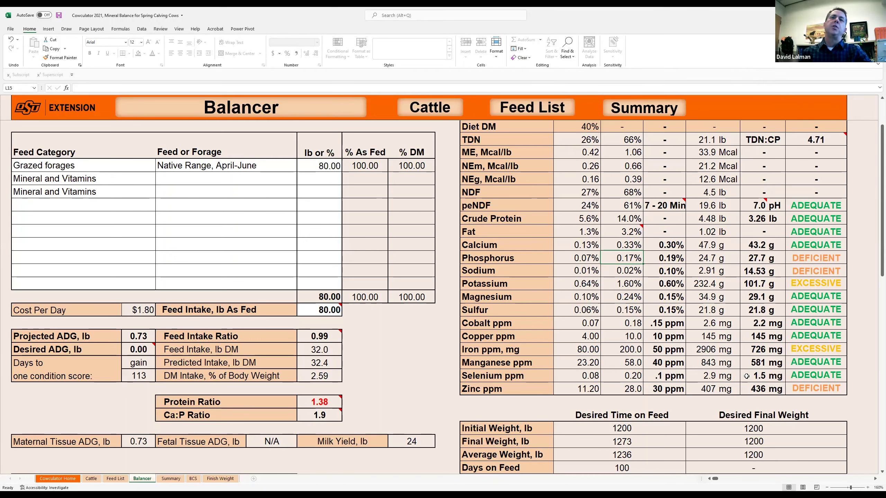
pyautogui.scroll(1, 746, 375)
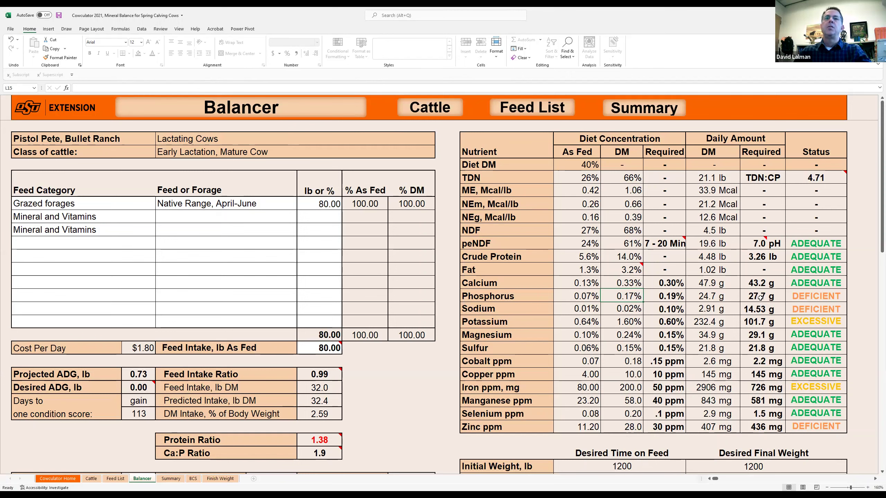
pyautogui.click(760, 297)
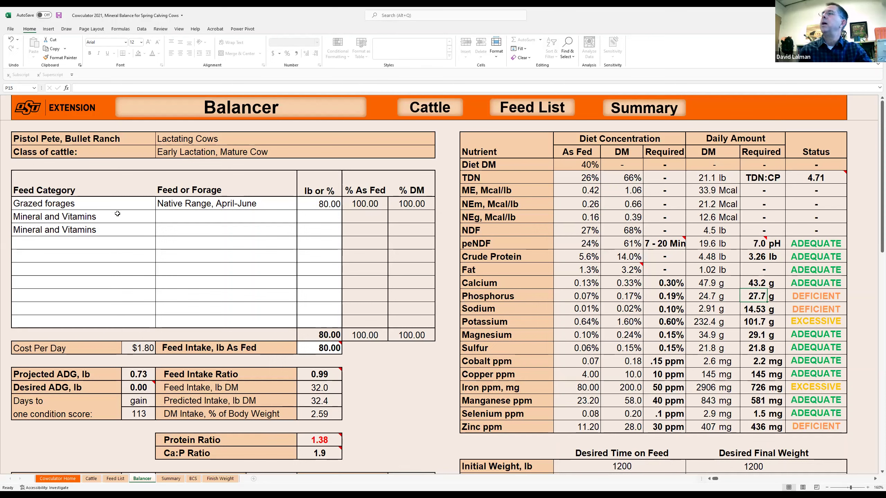
# - Choose Sweetlix Aureo FC C6000 as the feed in the first Mineral and Vitamins row of the ration
pyautogui.click(133, 218)
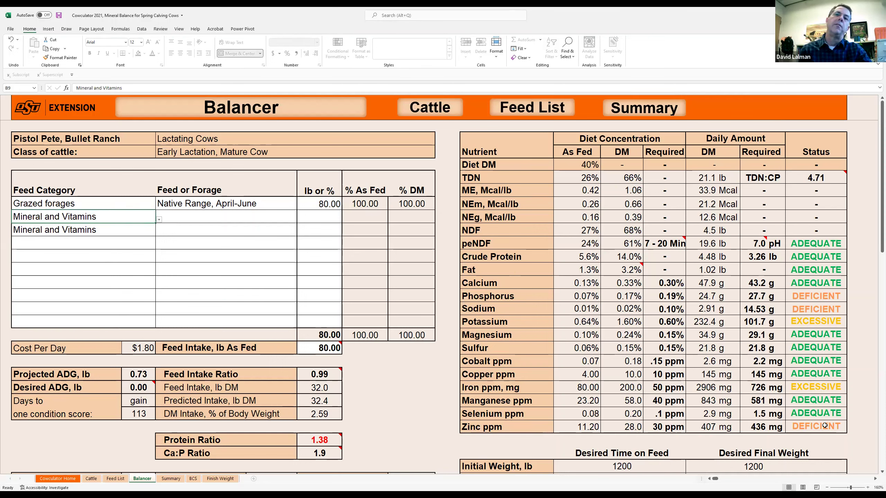
pyautogui.click(243, 220)
pyautogui.click(301, 219)
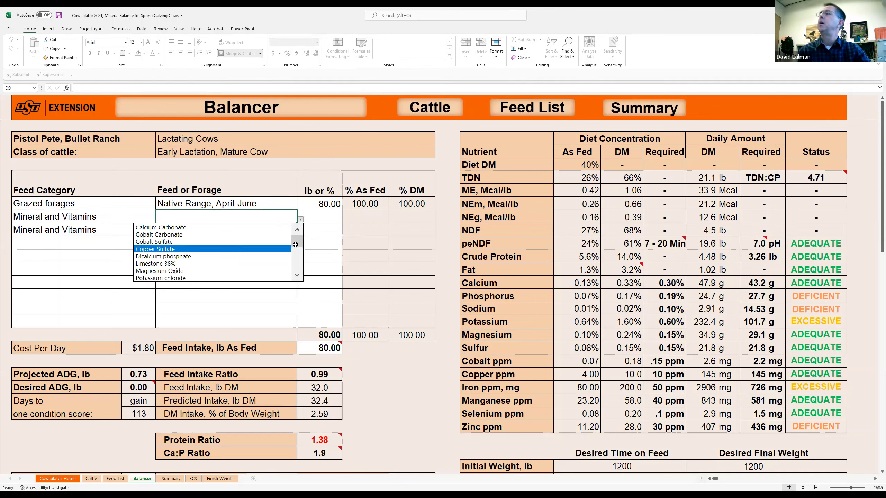
pyautogui.click(142, 219)
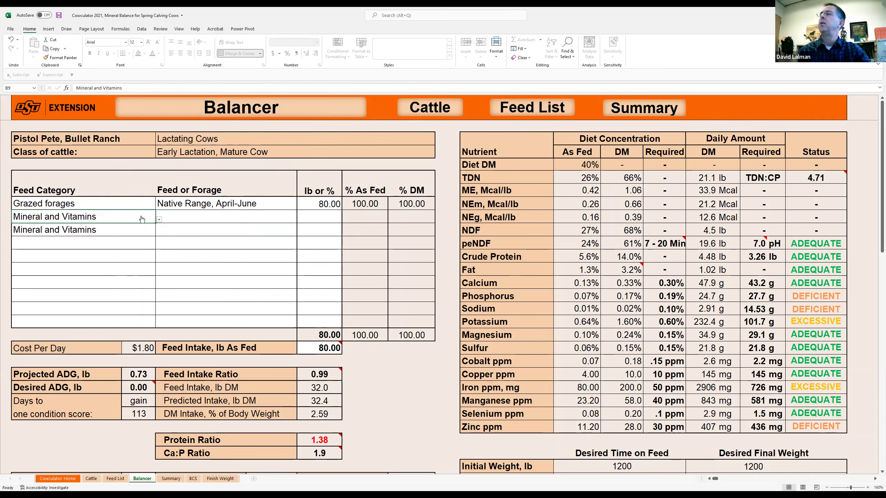
pyautogui.click(159, 219)
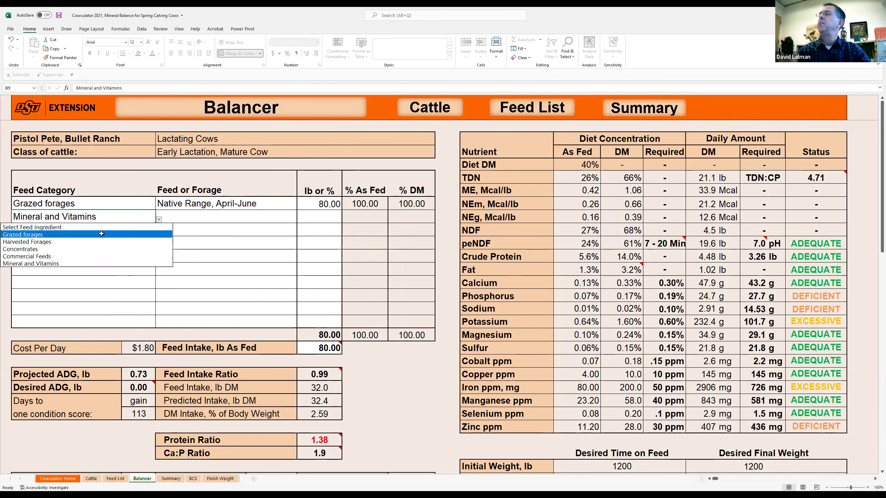
pyautogui.click(71, 264)
pyautogui.click(241, 218)
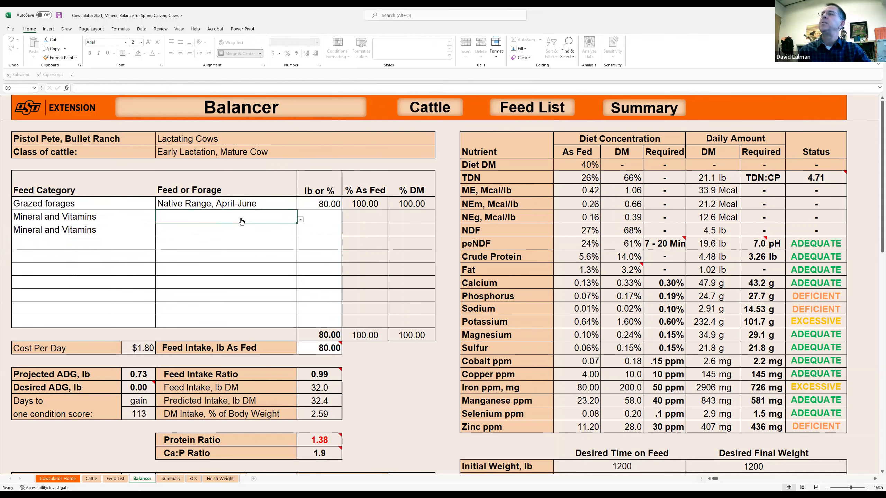
pyautogui.click(299, 219)
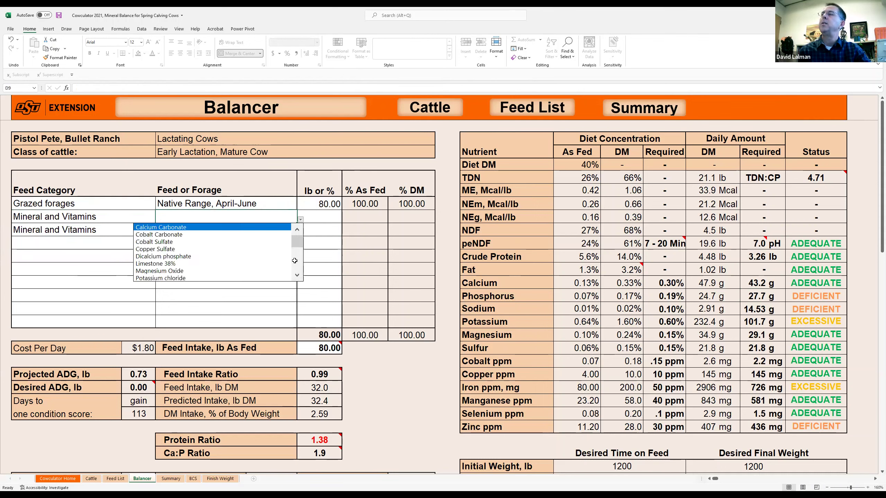
pyautogui.scroll(-2, 297, 268)
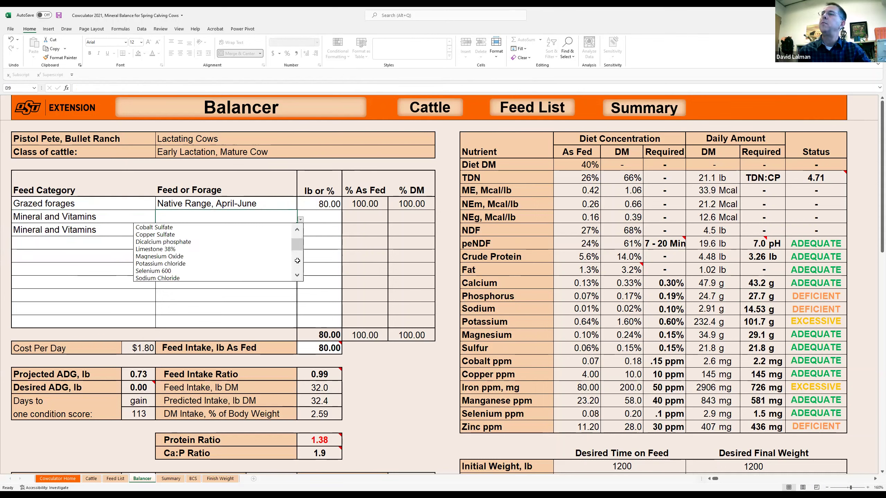
pyautogui.moveTo(296, 244); pyautogui.dragTo(294, 257)
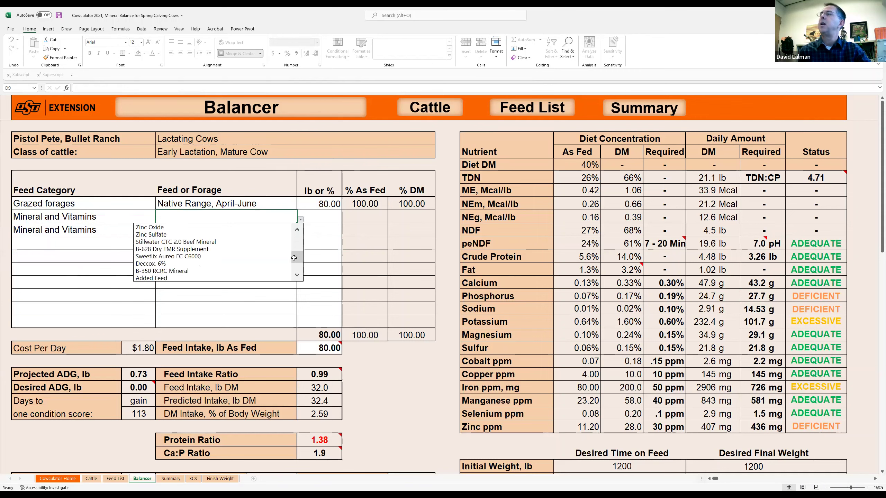
pyautogui.click(183, 256)
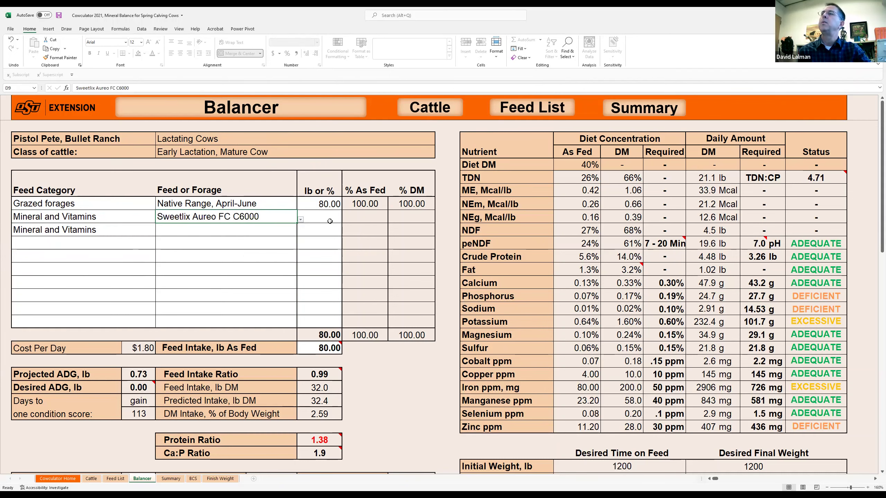
# - Set the Sweetlix Aureo FC C6000 amount to 0.18 lb
pyautogui.click(311, 219)
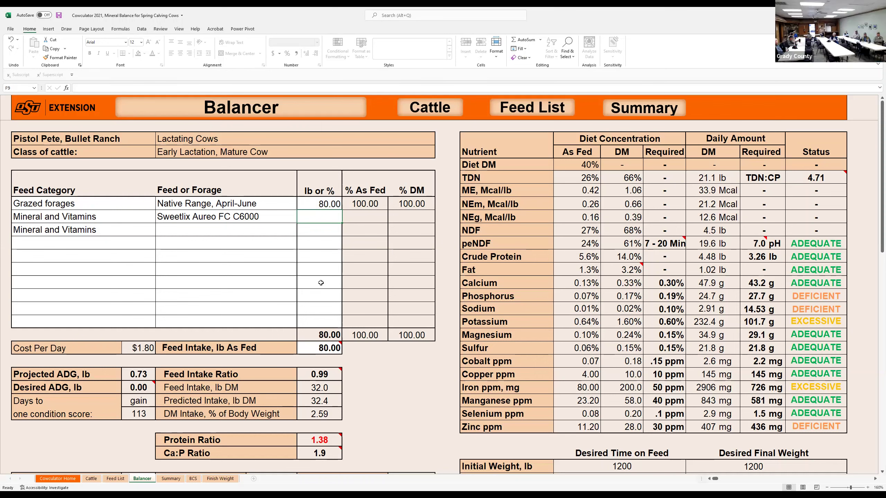
pyautogui.write('.1')
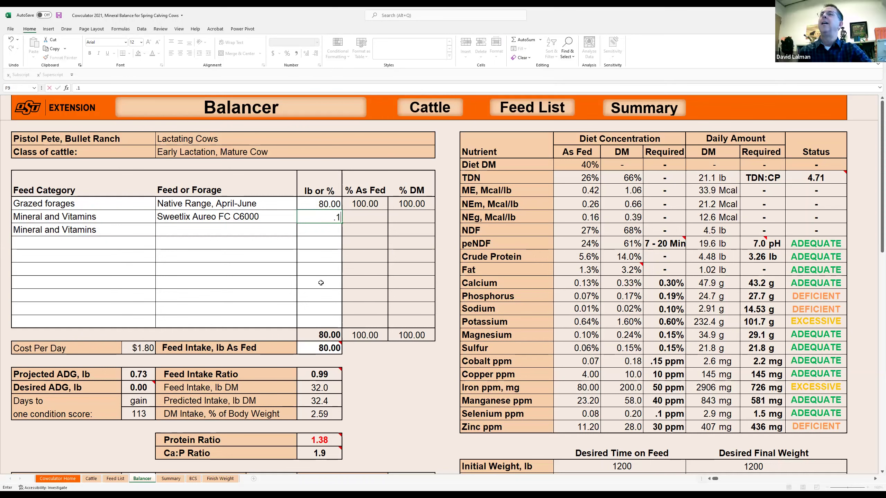
pyautogui.write('8')
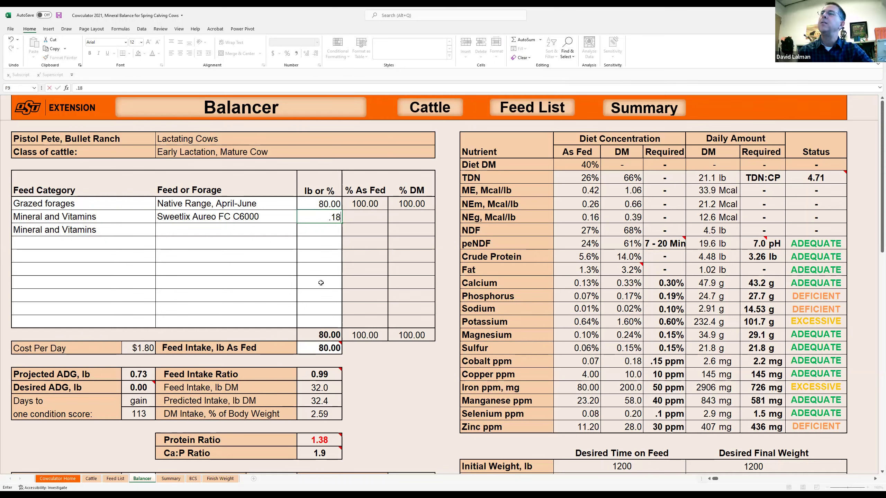
pyautogui.press('Return')
pyautogui.press('Up')
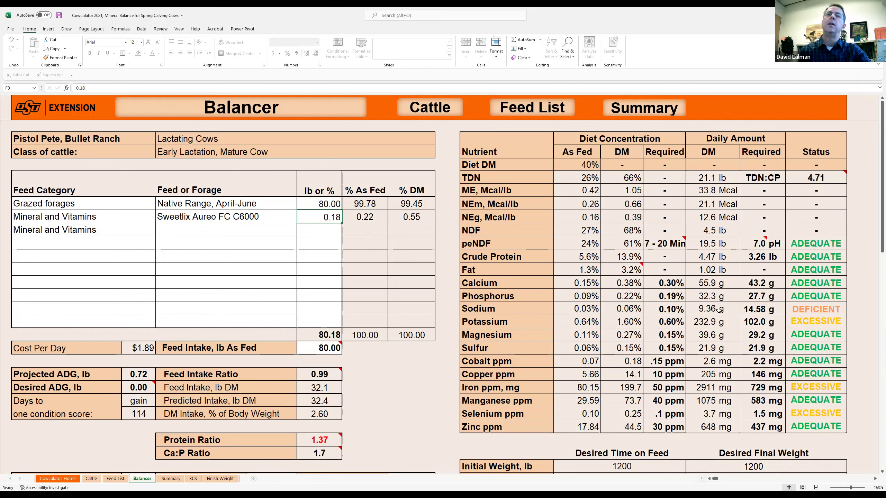
# - Compare the supplied and required daily amounts of sodium and copper
pyautogui.click(763, 309)
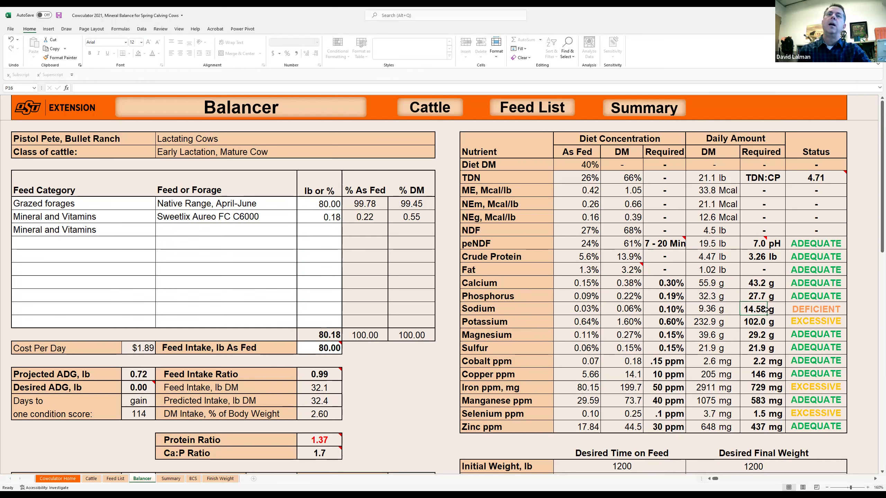
pyautogui.click(708, 309)
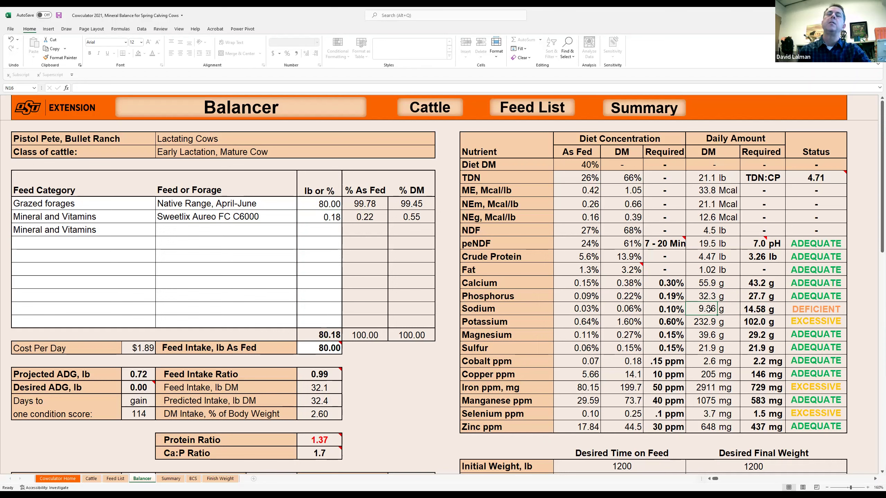
pyautogui.click(762, 308)
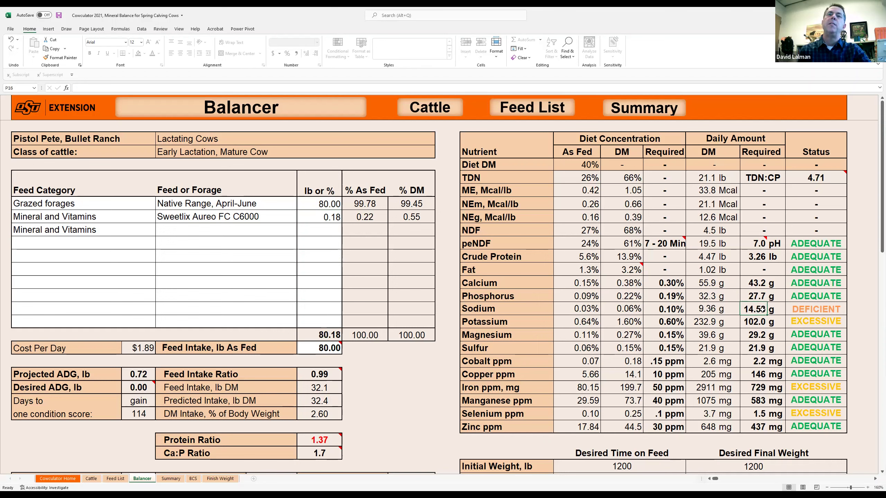
pyautogui.click(700, 308)
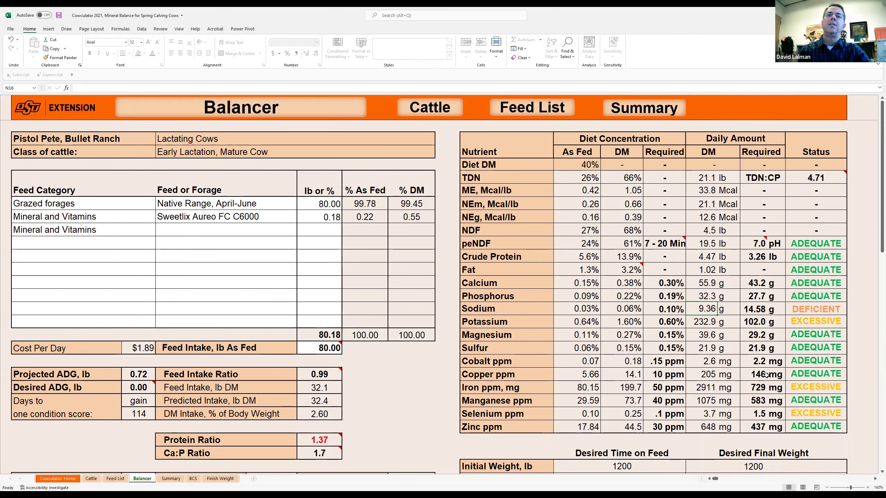
pyautogui.click(714, 375)
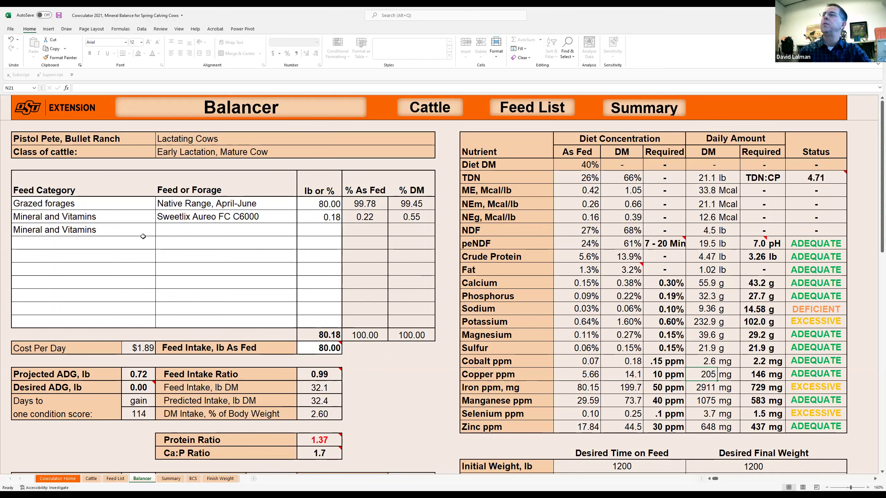
# - Choose Sodium Chloride as the feed in the second Mineral and Vitamins row
pyautogui.click(110, 233)
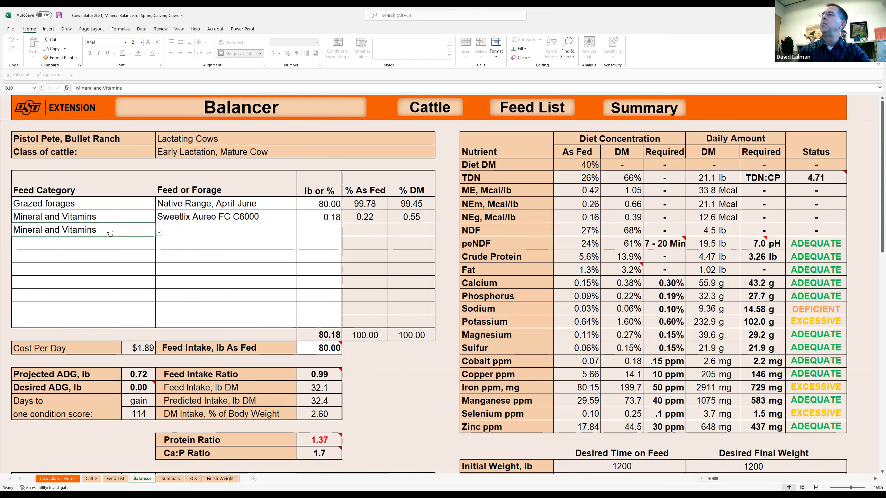
pyautogui.click(193, 229)
pyautogui.click(300, 232)
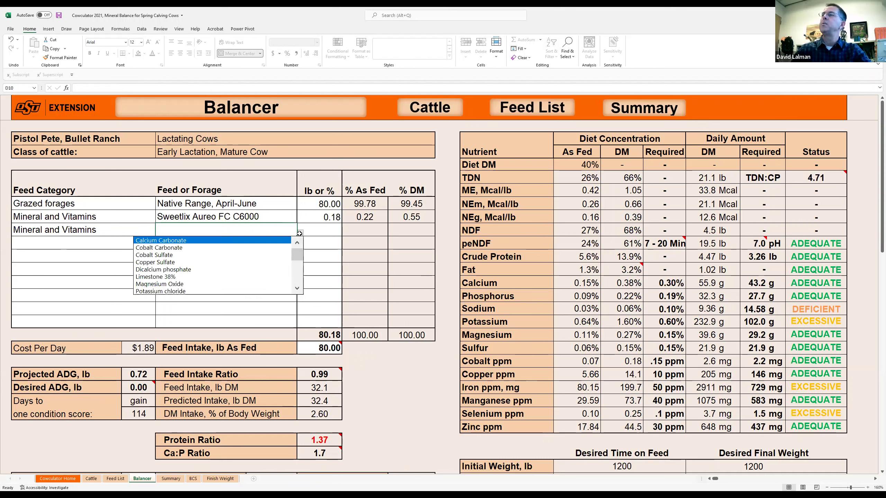
pyautogui.click(297, 289)
pyautogui.click(297, 289)
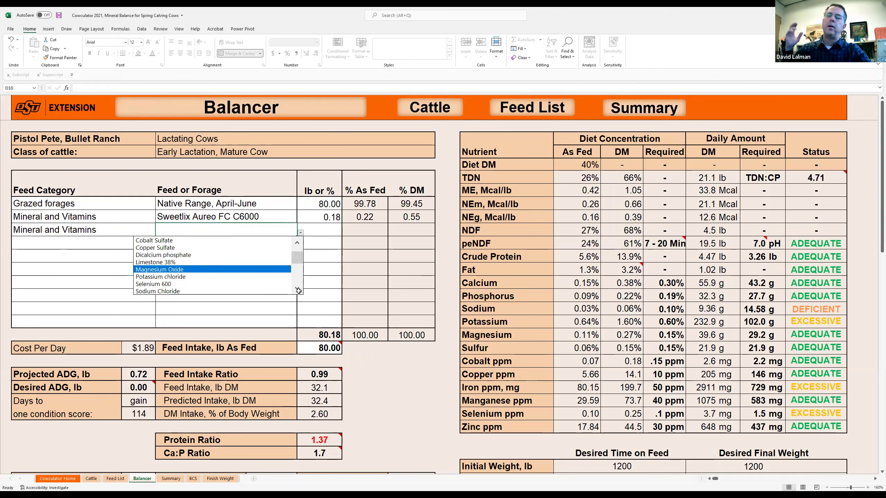
pyautogui.click(230, 292)
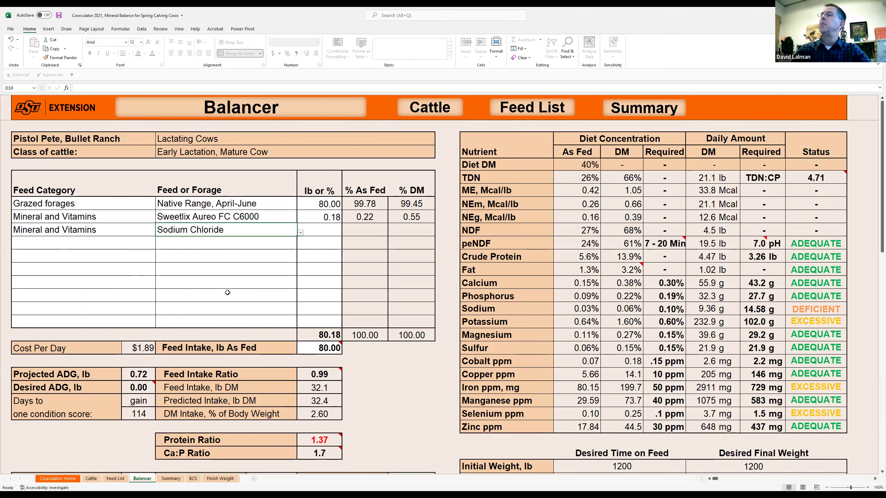
# - Set the Sodium Chloride amount to 0.03 lb
pyautogui.click(325, 231)
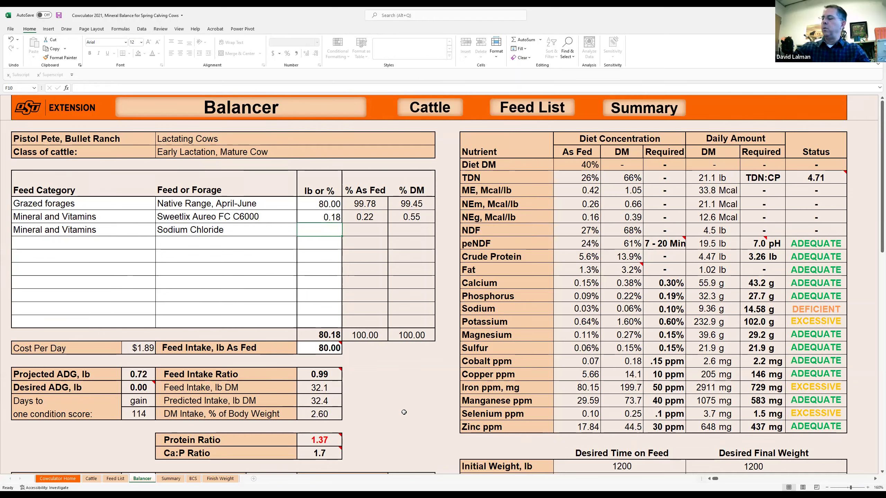
pyautogui.write('.03')
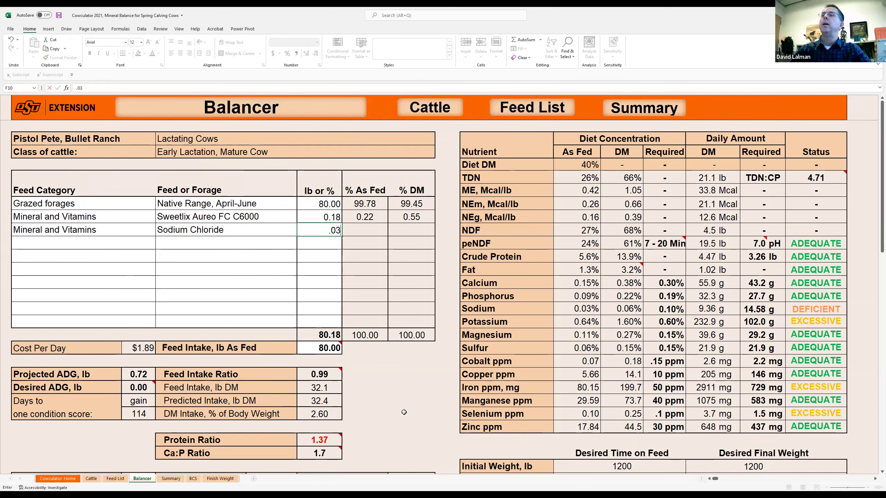
pyautogui.press('Return')
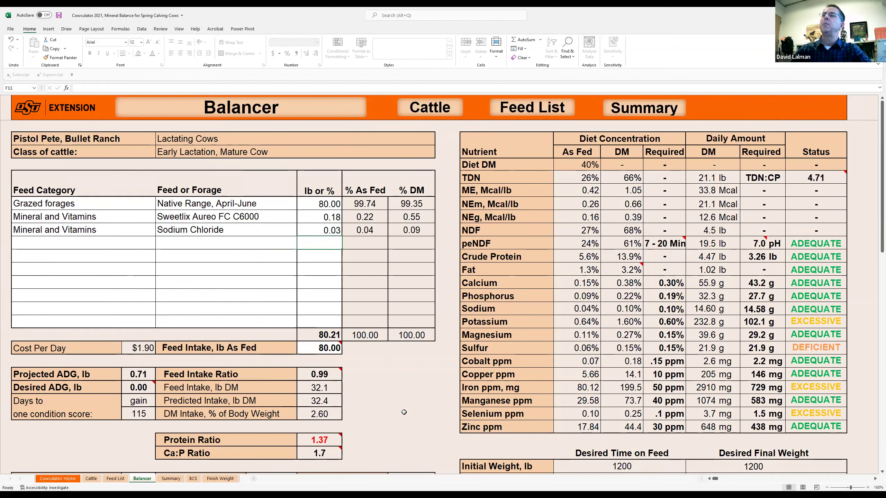
# - Set the Sodium Chloride amount to 0.036 lb
pyautogui.press('Up')
pyautogui.write('.')
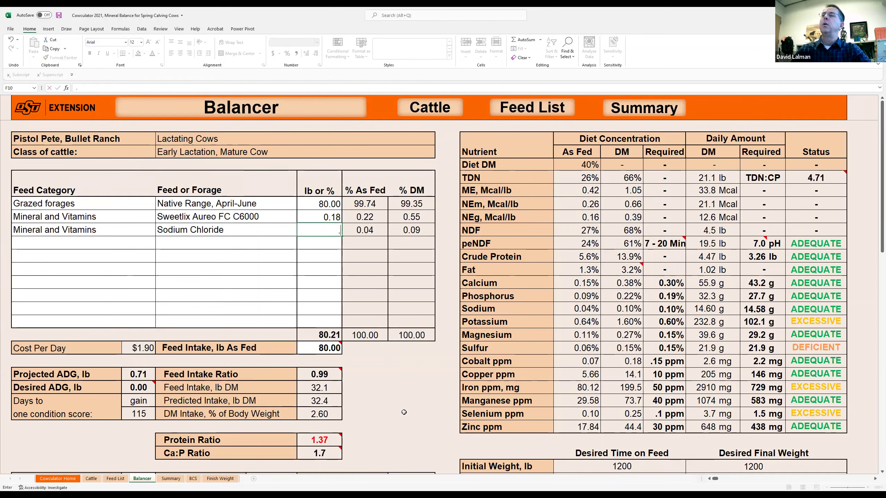
pyautogui.write('036')
pyautogui.press('Return')
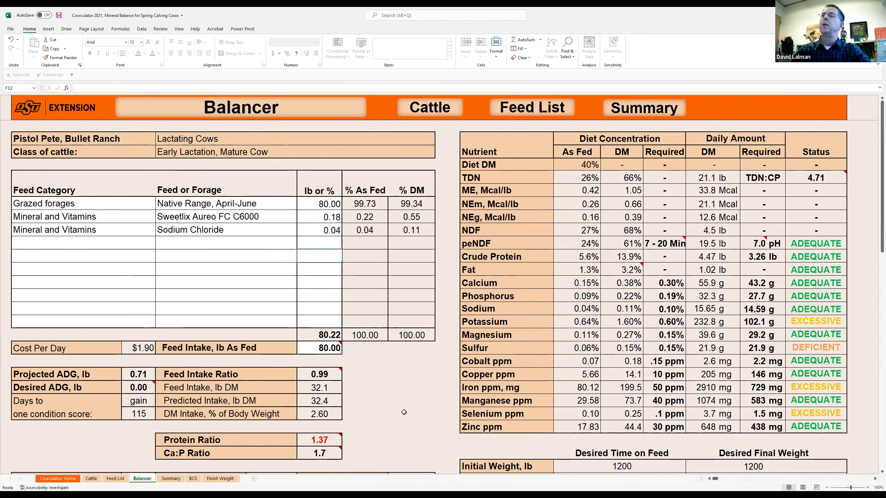
pyautogui.press('Up')
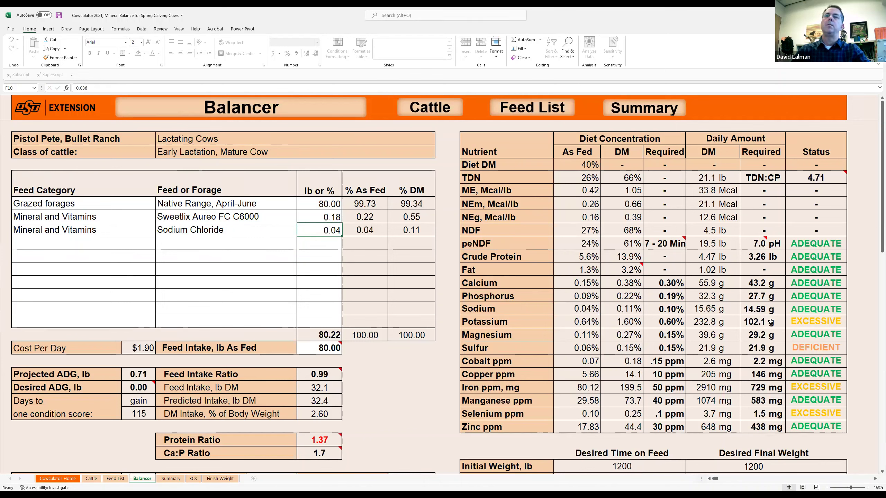
# - Check the daily sodium supply against its requirement, and examine the sulfur amount and status
pyautogui.click(749, 309)
pyautogui.click(703, 309)
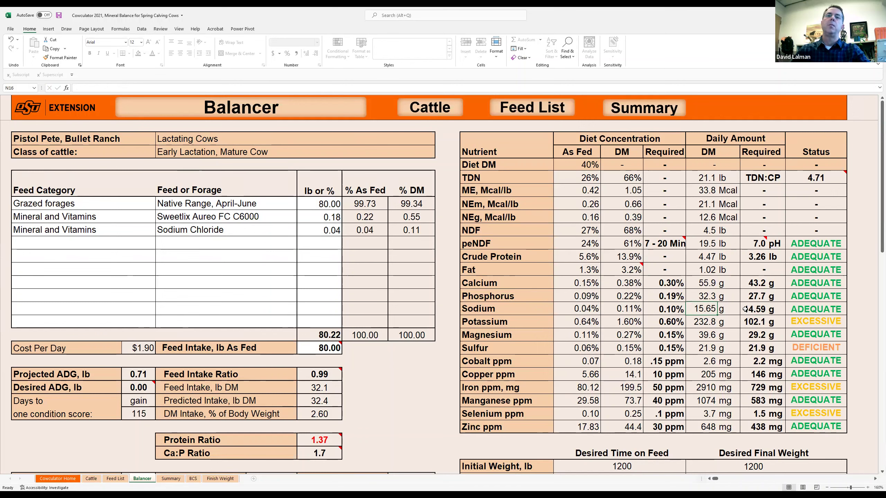
pyautogui.click(764, 309)
pyautogui.click(704, 309)
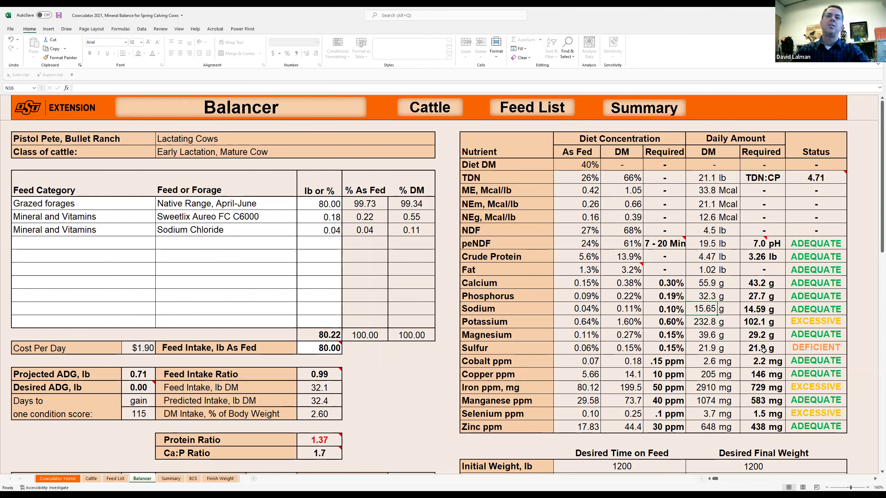
pyautogui.click(821, 349)
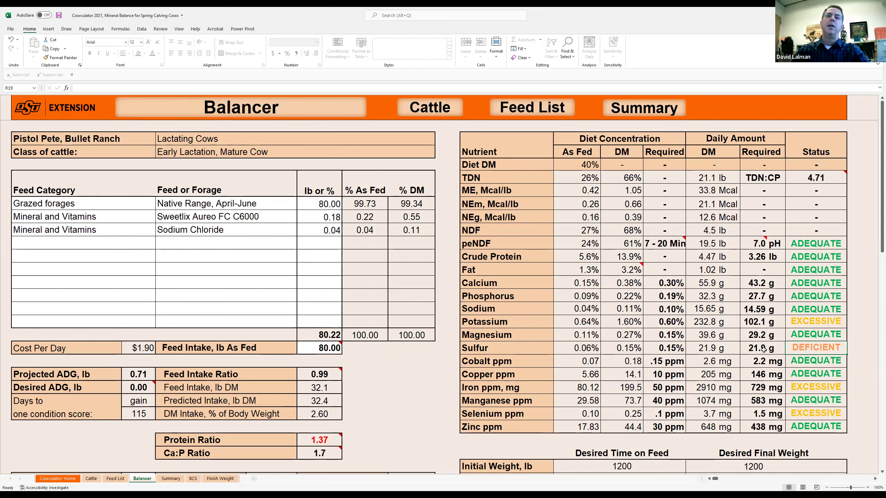
pyautogui.click(709, 347)
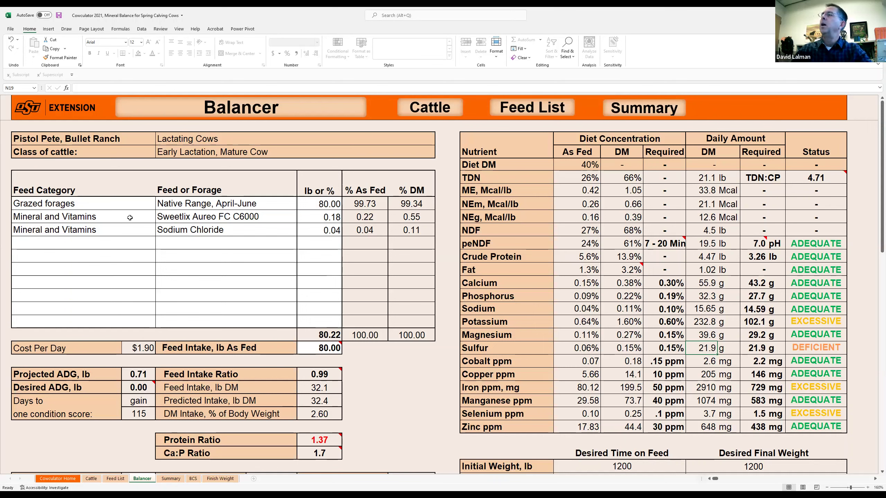
# - Replace the native range feed in the grazed forages row with Bermuda, vegetative
pyautogui.click(119, 205)
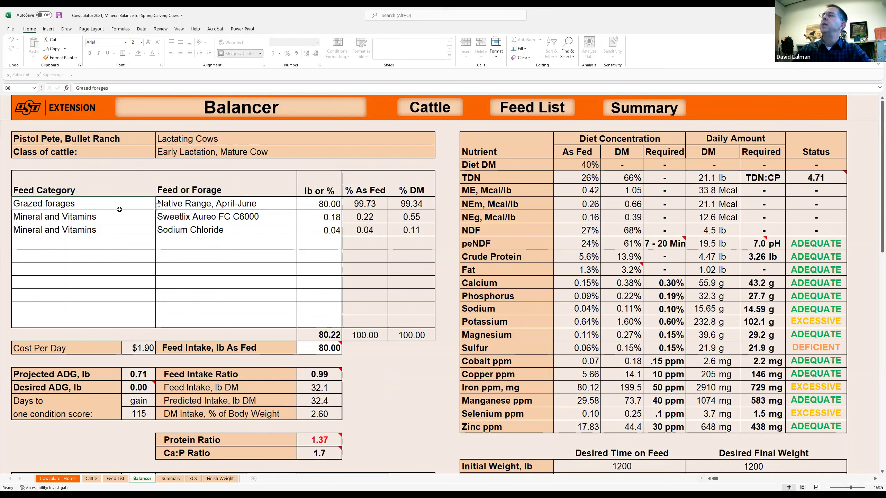
pyautogui.click(164, 208)
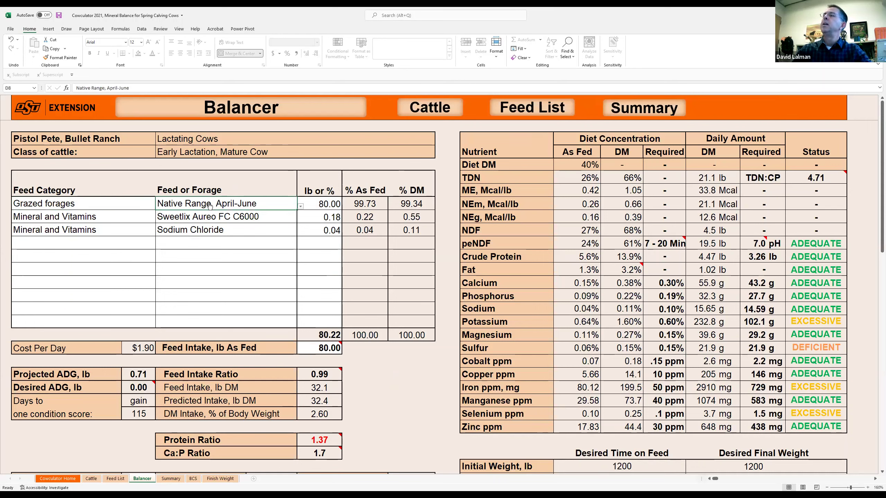
pyautogui.click(301, 207)
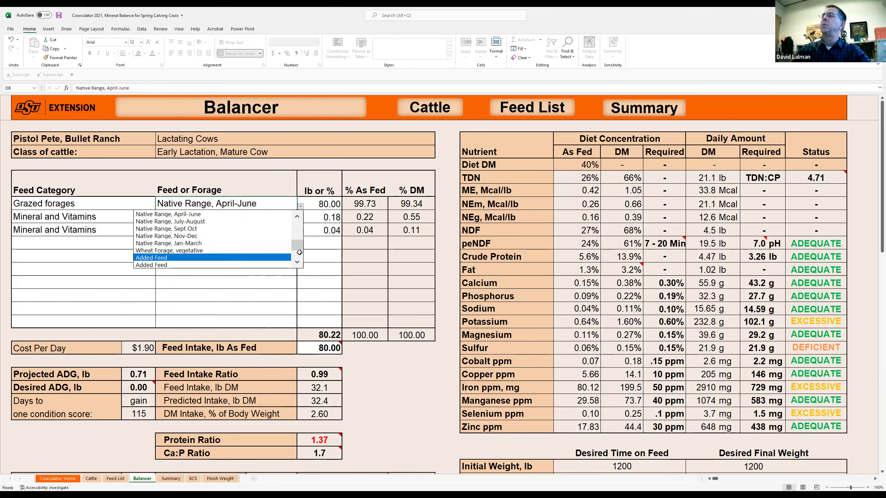
pyautogui.moveTo(297, 245); pyautogui.dragTo(298, 226)
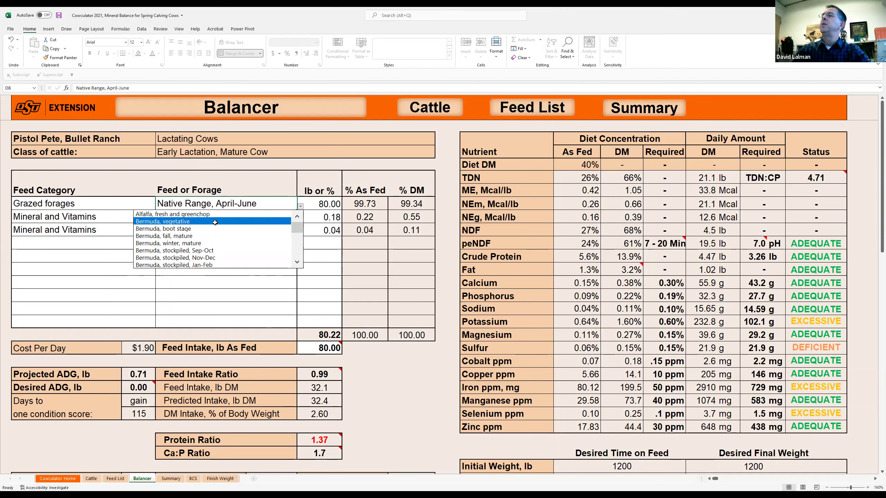
pyautogui.click(171, 223)
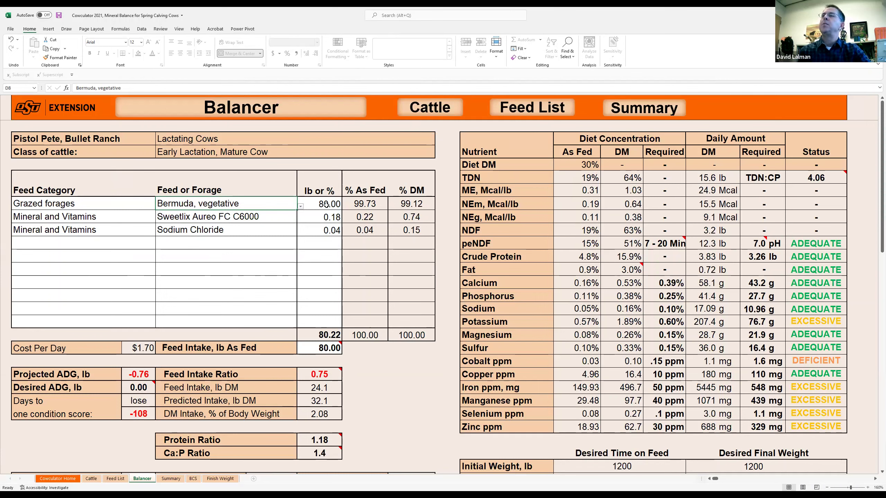
# - Re-enter the as-fed feed intake as 80 lb
pyautogui.moveTo(324, 374)
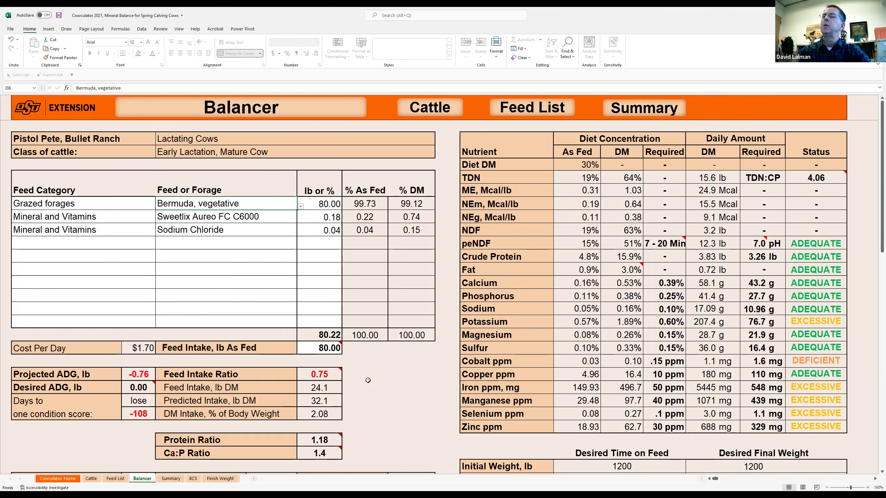
pyautogui.click(331, 346)
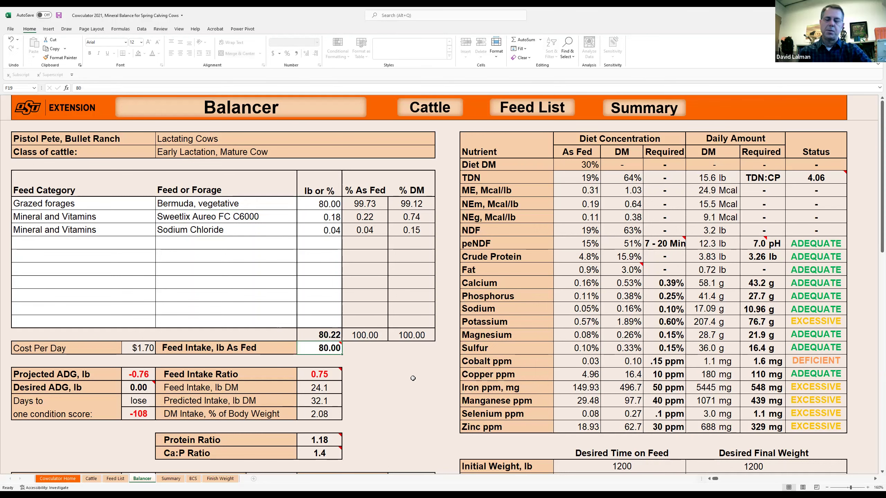
pyautogui.write('8')
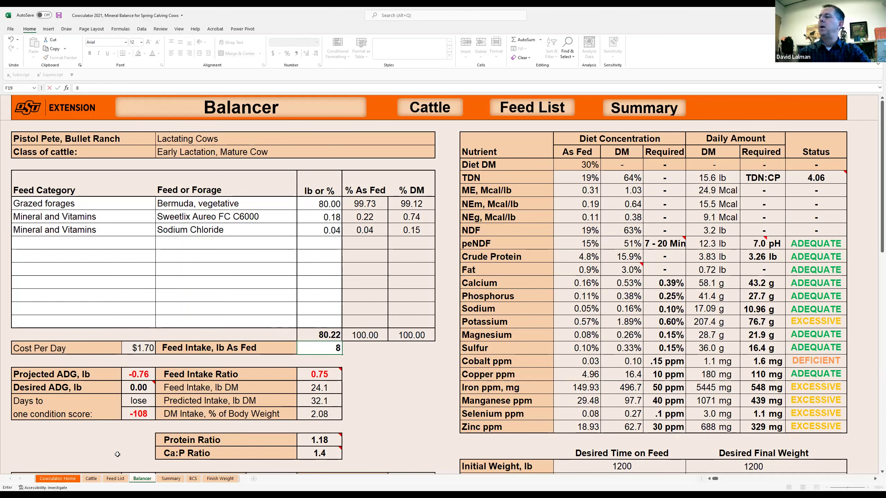
pyautogui.click(333, 349)
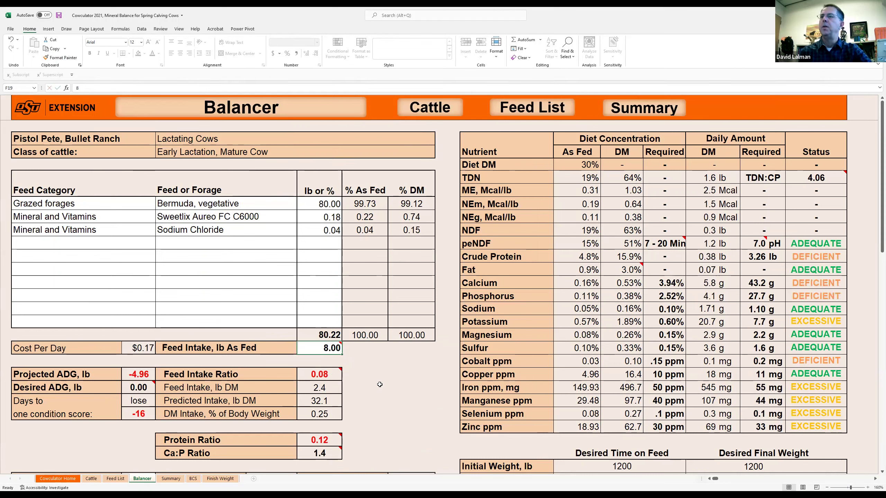
pyautogui.write('80')
pyautogui.press('Return')
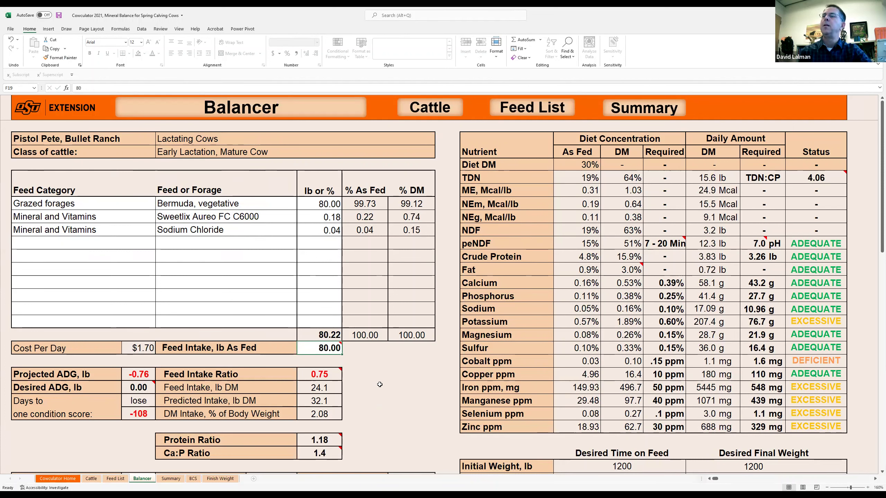
# - Raise the as-fed feed intake through 100 and 105 lb to 106 lb
pyautogui.write('100')
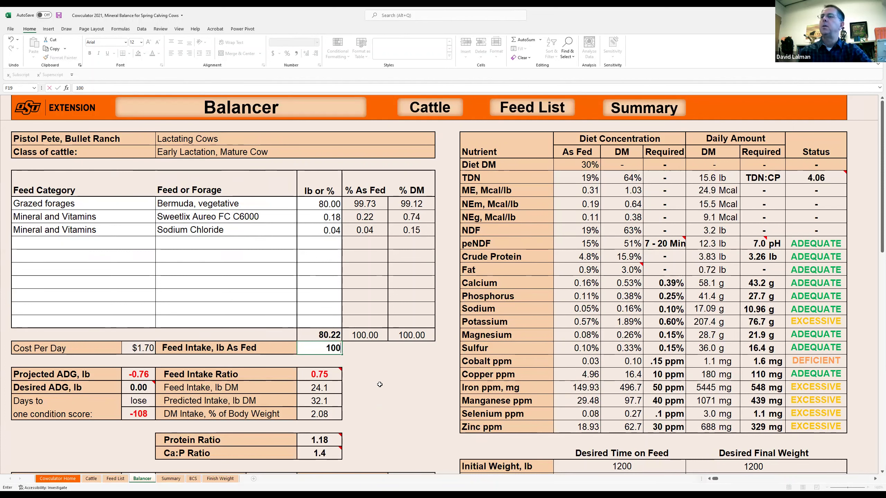
pyautogui.press('Return')
pyautogui.press('Up')
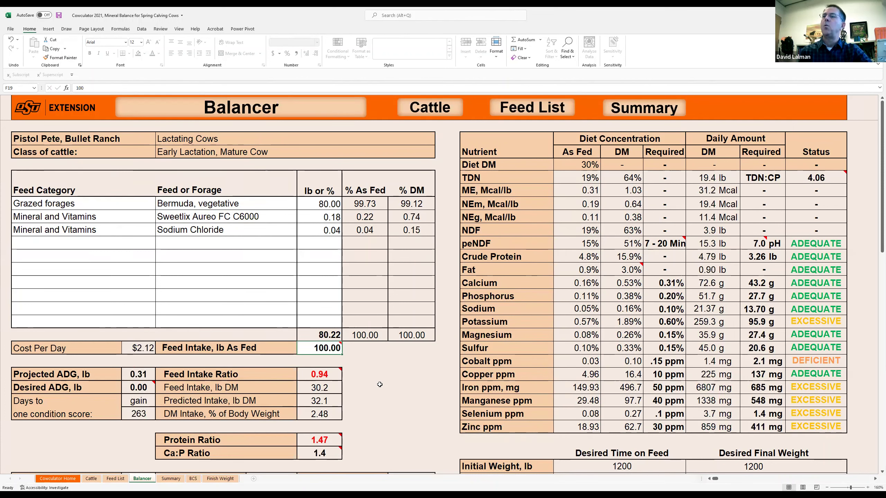
pyautogui.write('105')
pyautogui.press('Return')
pyautogui.press('Up')
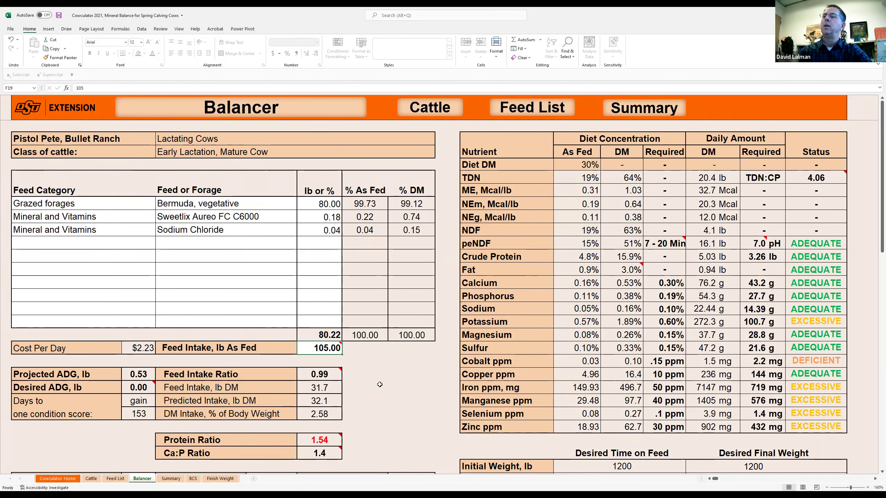
pyautogui.write('106')
pyautogui.press('Return')
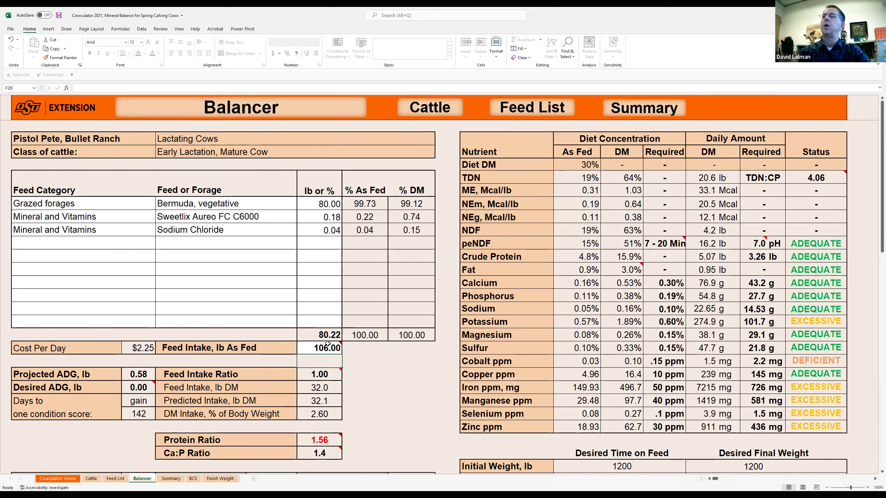
# - Try Sweetlix Aureo FC C6000 amounts of 0.05 and 0.012 lb, and settle on 0.02 lb
pyautogui.moveTo(326, 349)
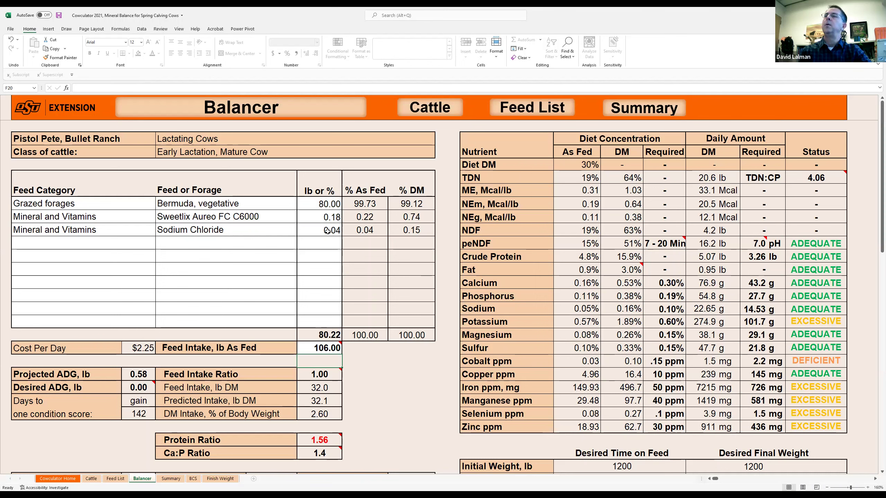
pyautogui.click(332, 220)
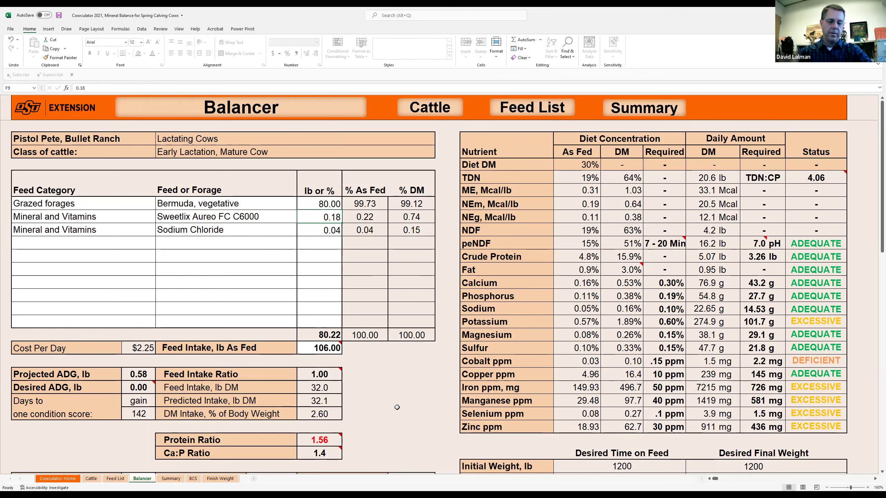
pyautogui.write('.05')
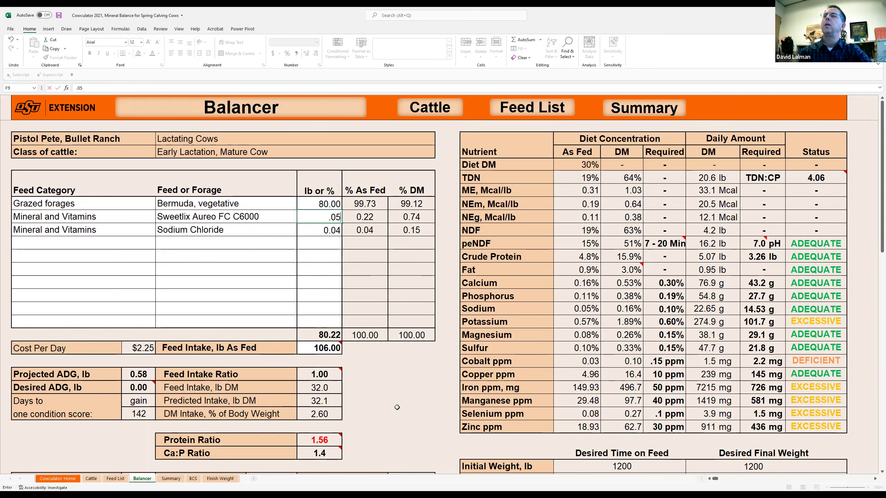
pyautogui.press('BackSpace')
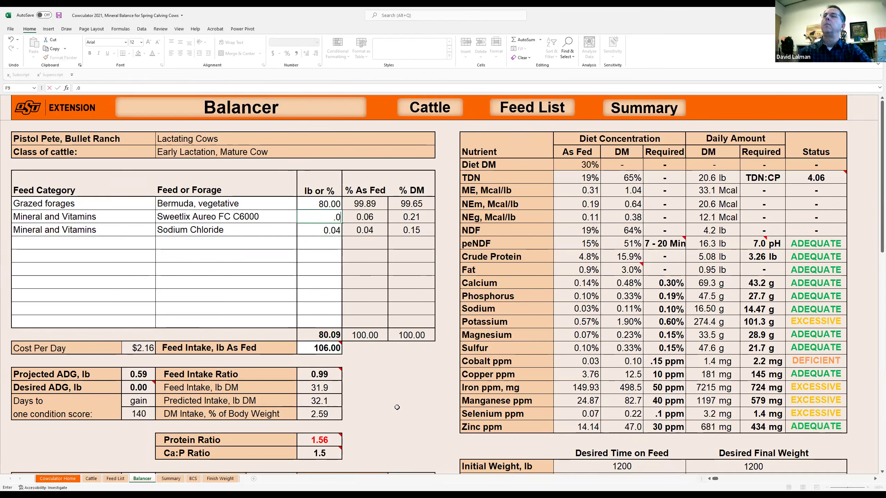
pyautogui.write('1')
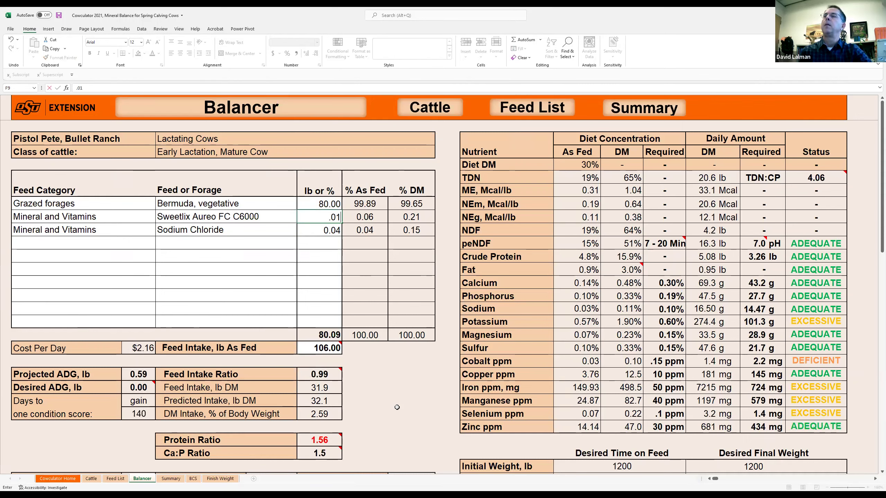
pyautogui.write('2')
pyautogui.press('Return')
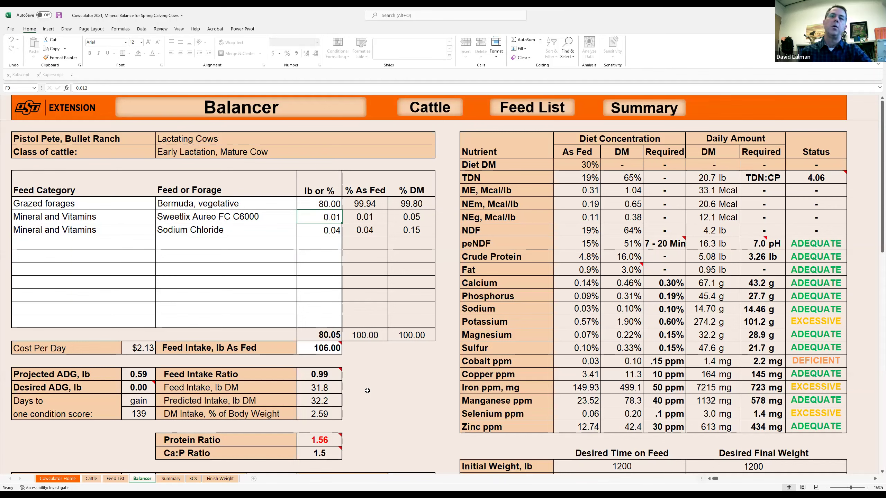
pyautogui.write('.02')
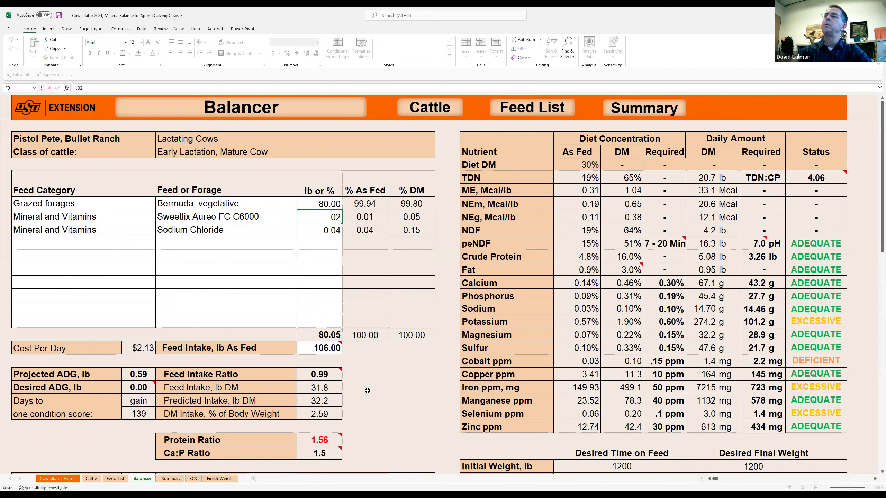
pyautogui.press('Return')
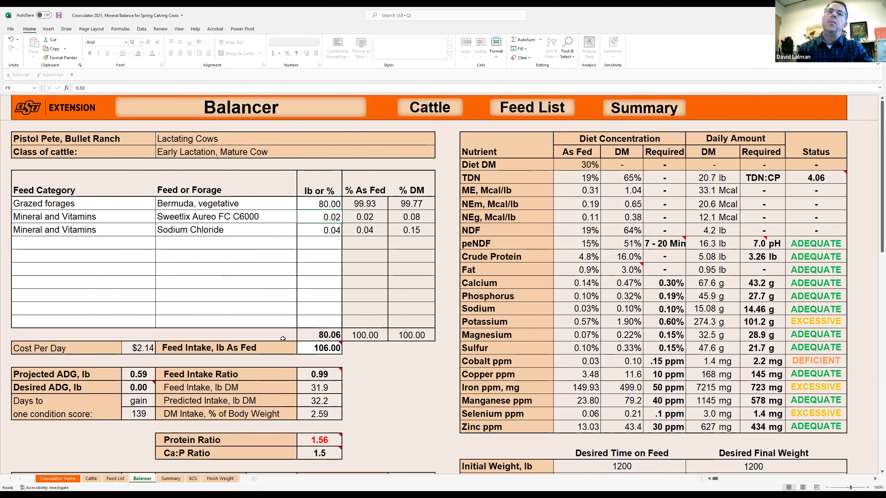
# - Change the first row's category to Harvested Forages and its feed to Bermuda Hay, full bloom
pyautogui.click(221, 203)
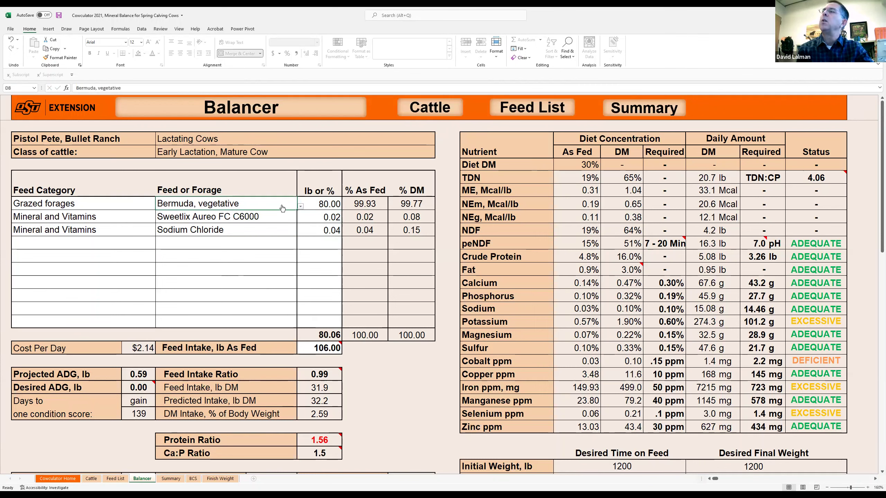
pyautogui.click(135, 205)
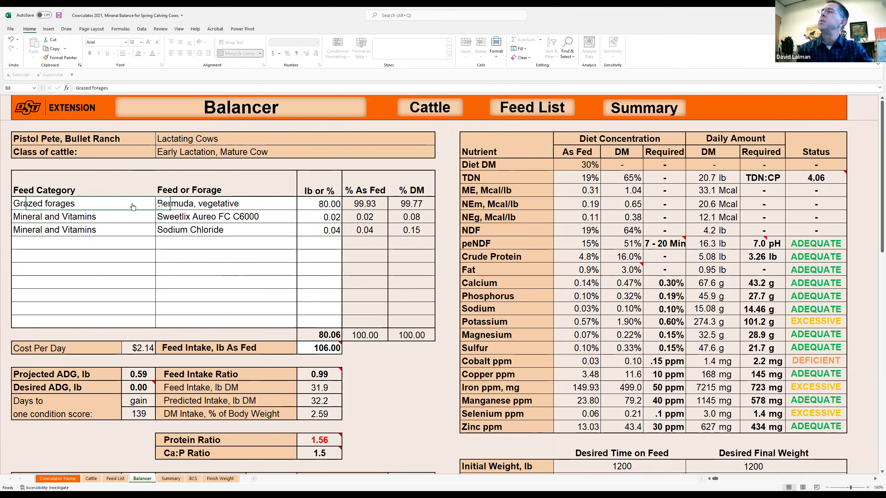
pyautogui.click(159, 207)
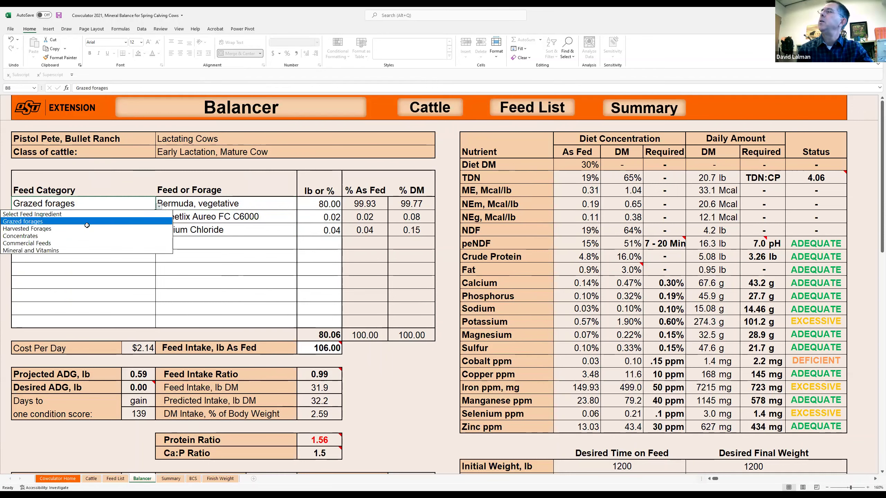
pyautogui.click(69, 227)
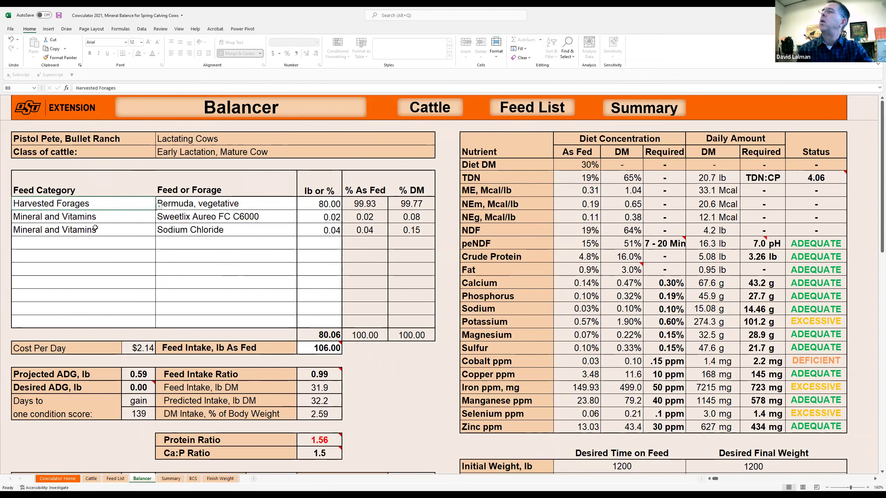
pyautogui.click(270, 209)
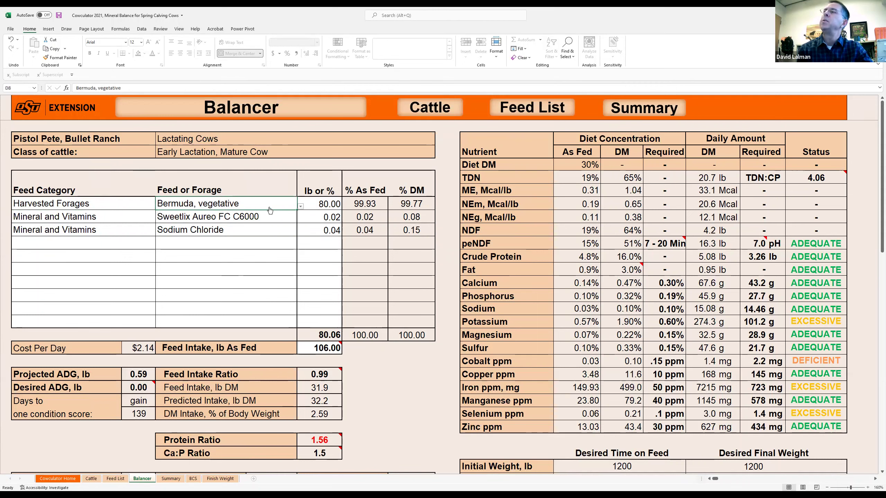
pyautogui.click(300, 206)
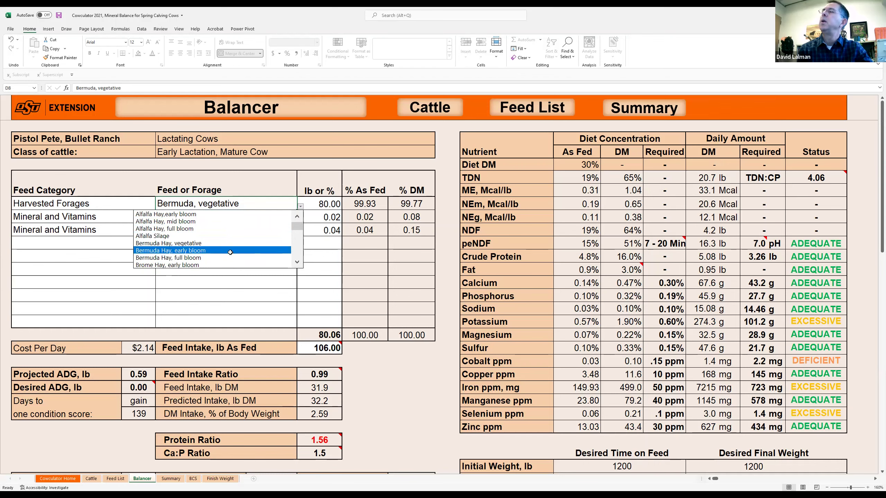
pyautogui.click(212, 258)
# - Try 40 lb for the full-bloom Bermuda hay amount, and settle on 30 lb
pyautogui.press('Right')
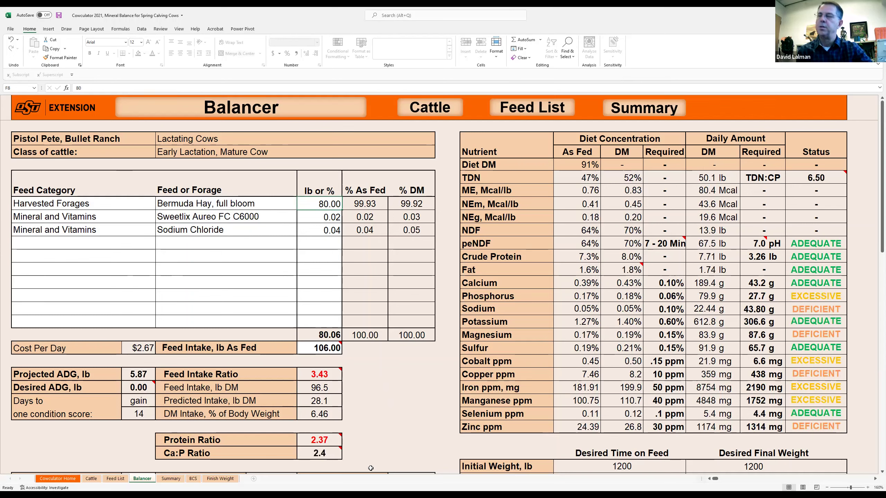
pyautogui.write('40')
pyautogui.press('Return')
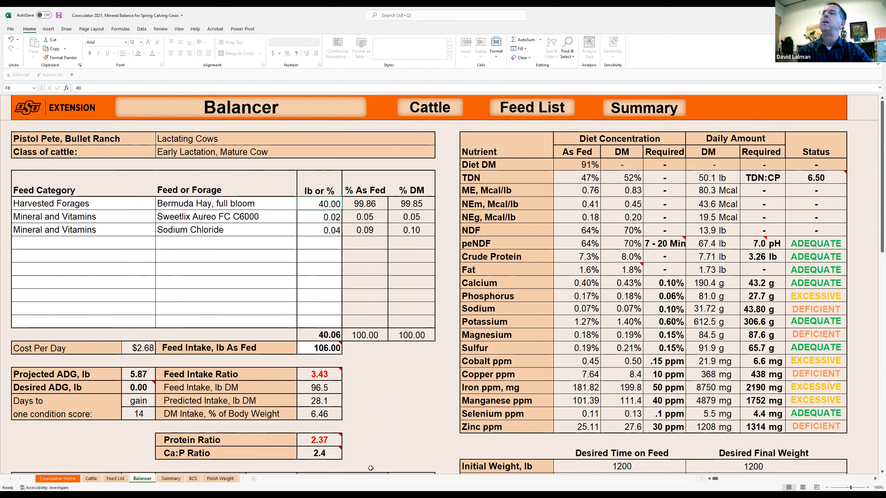
pyautogui.write('30')
pyautogui.press('Return')
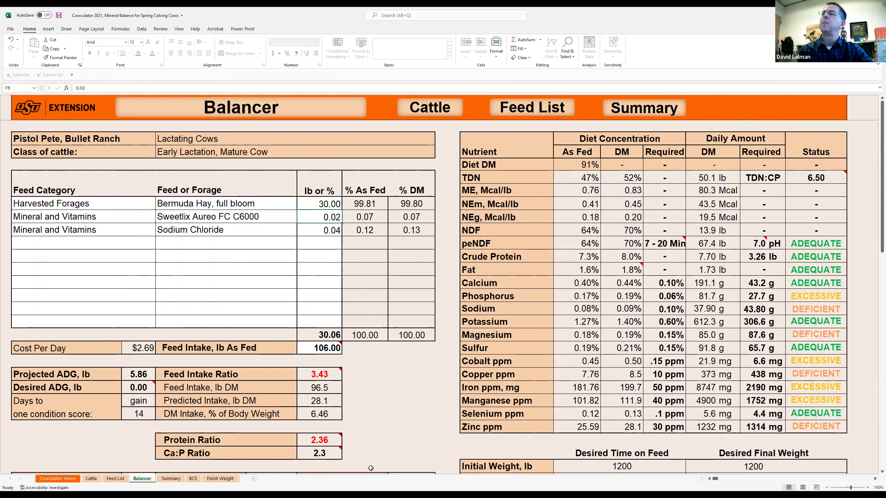
# - Set the as-fed feed intake to 30 lb, and raise it to 31 lb
pyautogui.press('Up')
pyautogui.press('Down')
pyautogui.press('Down')
pyautogui.press('Down')
pyautogui.press('Down')
pyautogui.press('Down')
pyautogui.press('Down')
pyautogui.press('Down')
pyautogui.press('Down')
pyautogui.press('Down')
pyautogui.press('Down')
pyautogui.press('Down')
pyautogui.press('Down')
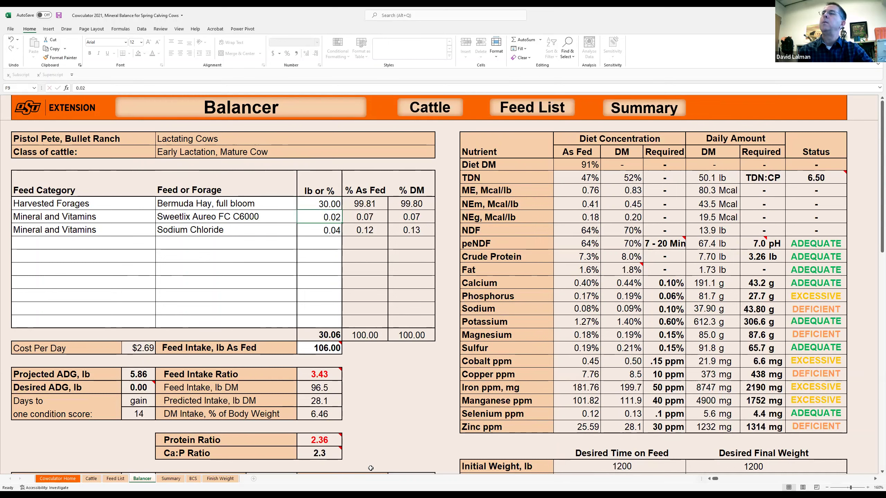
pyautogui.press('Up')
pyautogui.write('30')
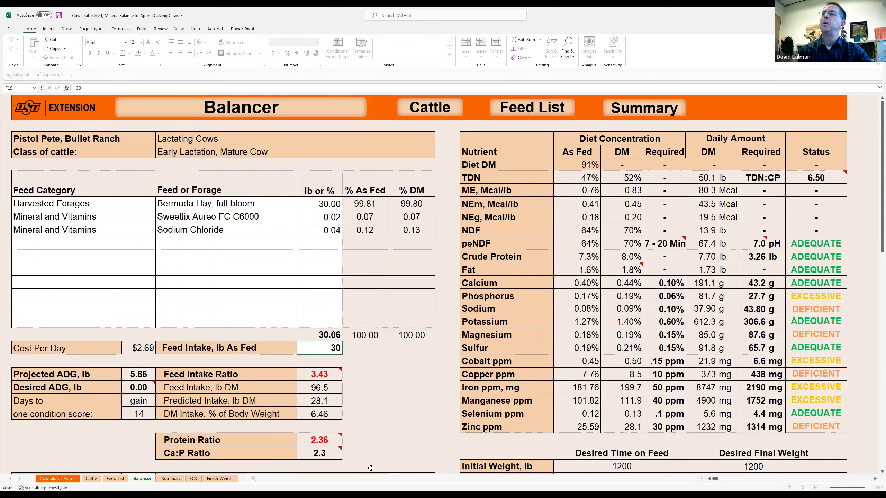
pyautogui.press('Return')
pyautogui.press('Up')
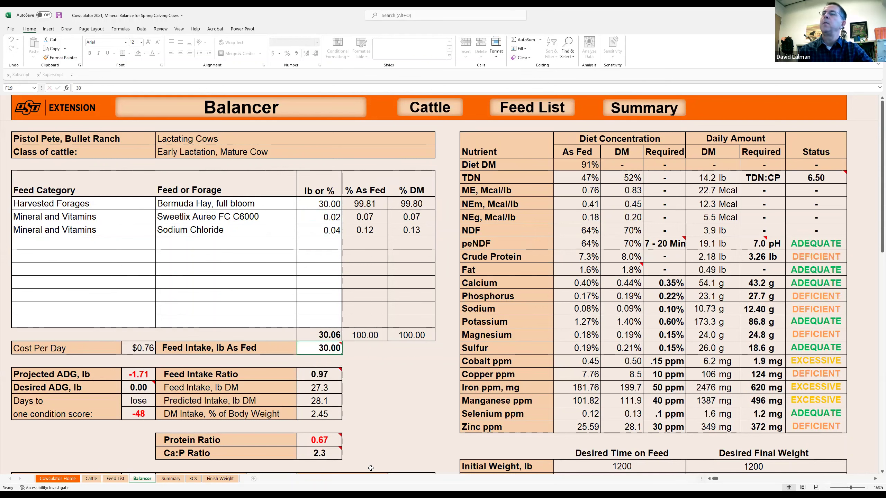
pyautogui.write('31')
pyautogui.press('Return')
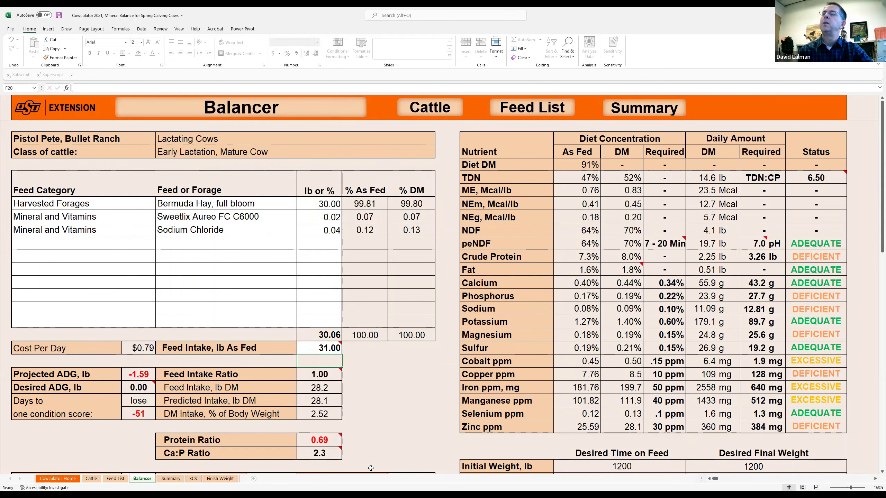
# - Check the TDN and phosphorus figures for the hay diet, and set the Sweetlix Aureo FC C6000 amount to 0.18 lb
pyautogui.press('Up')
pyautogui.press('Right')
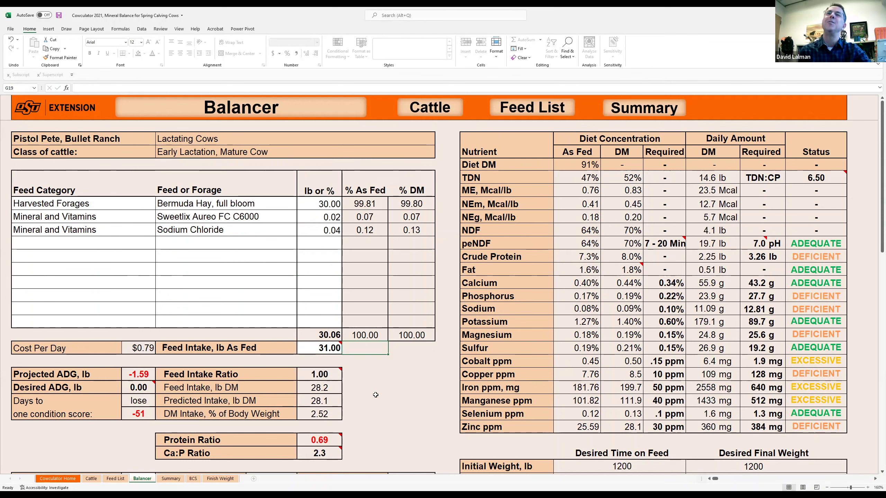
pyautogui.click(630, 178)
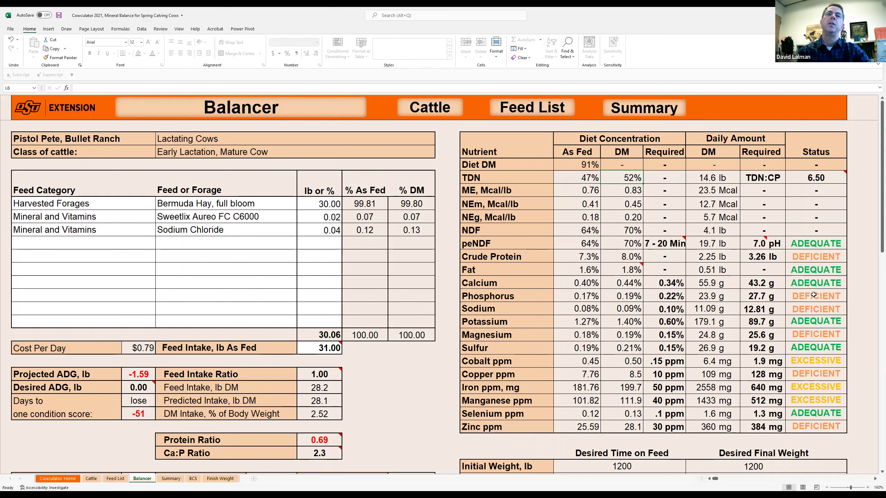
pyautogui.click(762, 295)
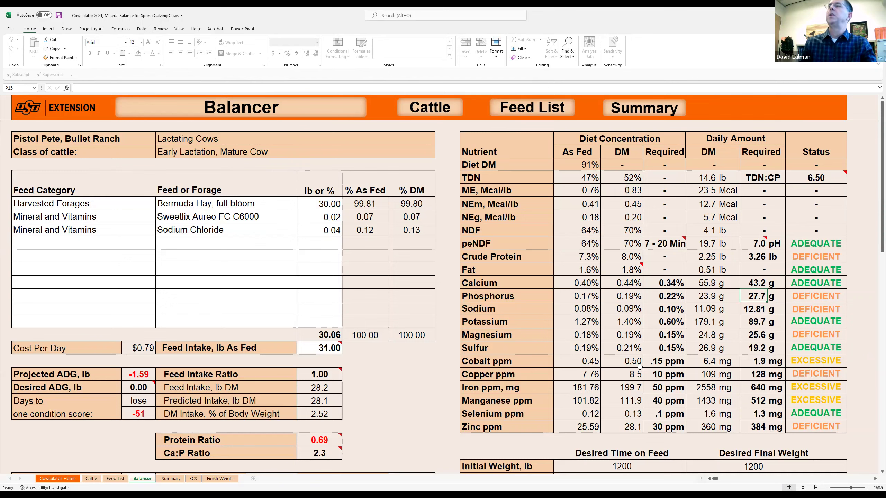
pyautogui.click(333, 215)
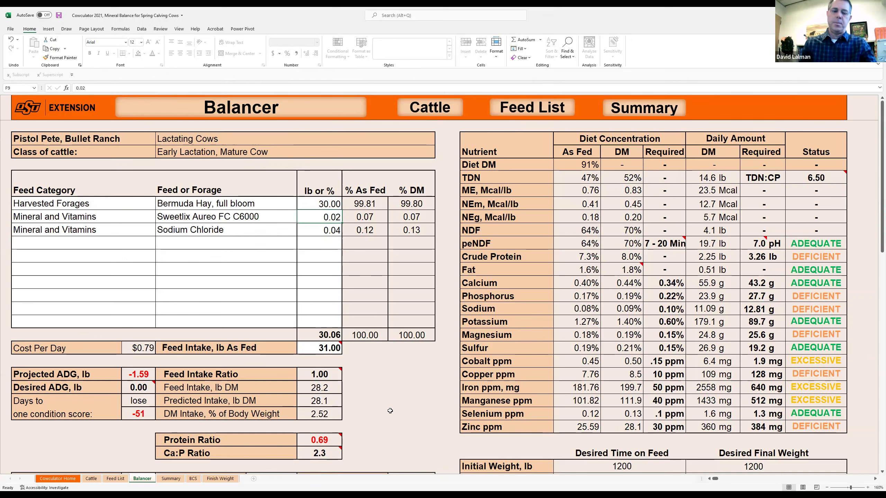
pyautogui.write('.18')
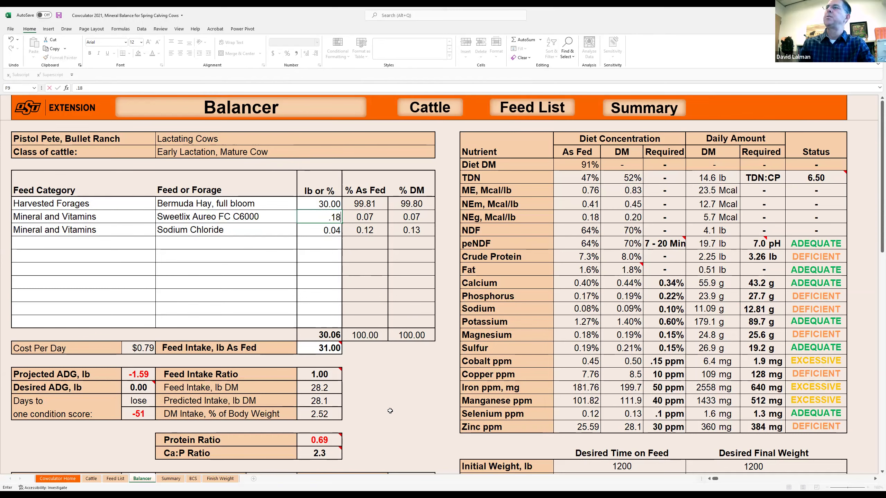
pyautogui.press('Return')
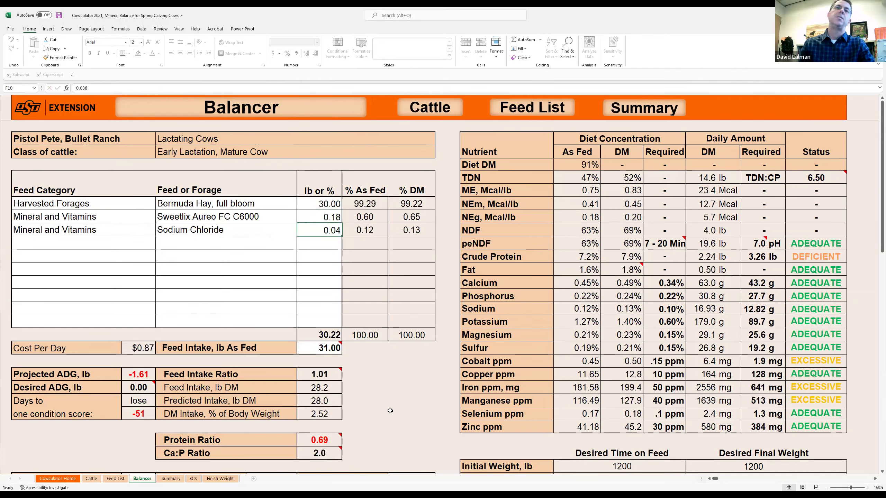
pyautogui.press('Return')
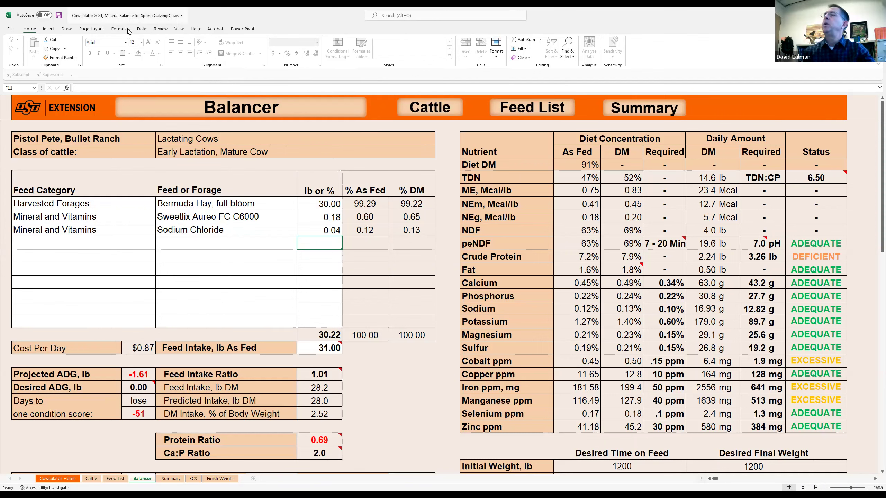
# - Clear the amounts for the full-bloom Bermuda hay and the sodium chloride, leaving only the Sweetlix mineral in the diet
pyautogui.click(314, 205)
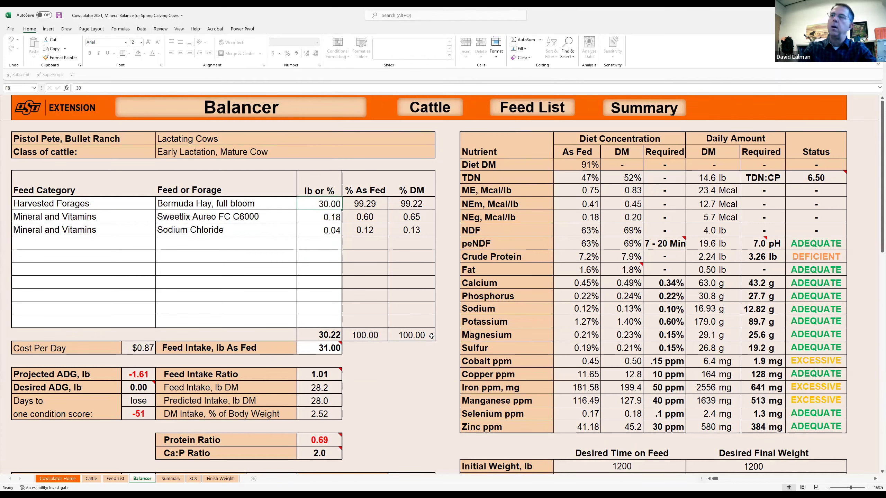
pyautogui.press('Delete')
pyautogui.press('Down')
pyautogui.press('Down')
pyautogui.press('Delete')
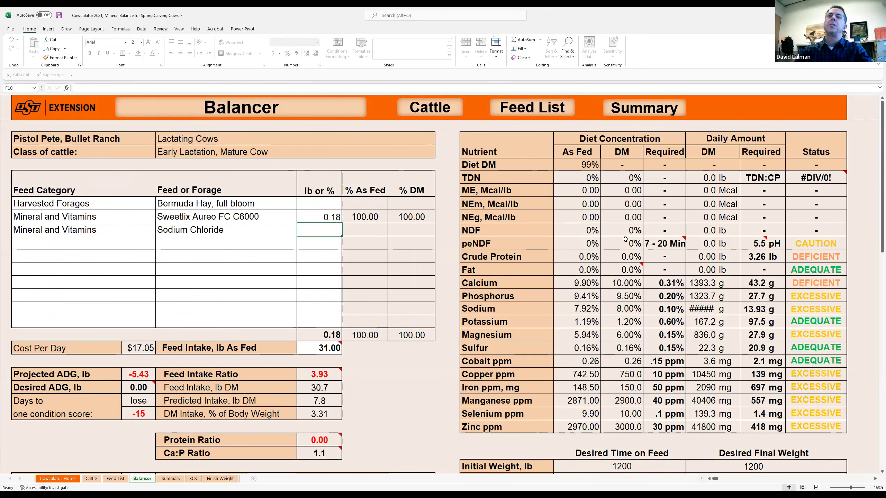
# - Examine the Sweetlix mineral's own dry matter nutrient concentrations, especially phosphorus and sodium, and the rest of the Balancer sheet
pyautogui.moveTo(629, 265)
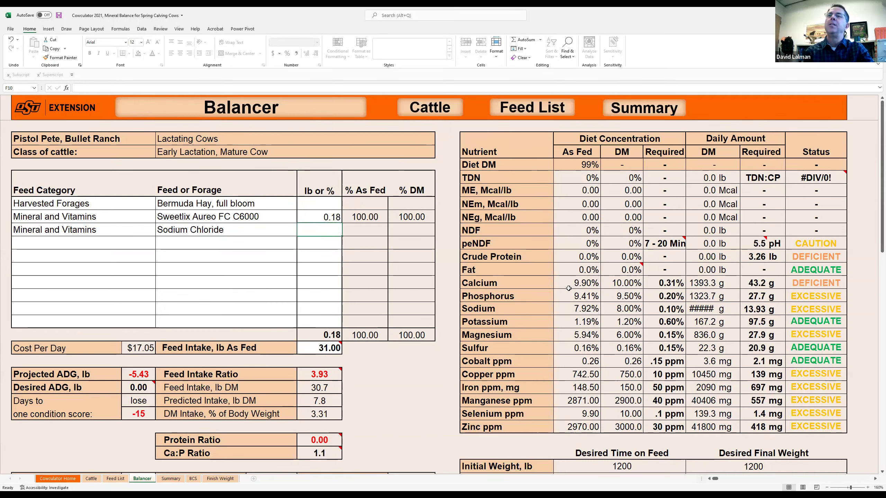
pyautogui.click(622, 296)
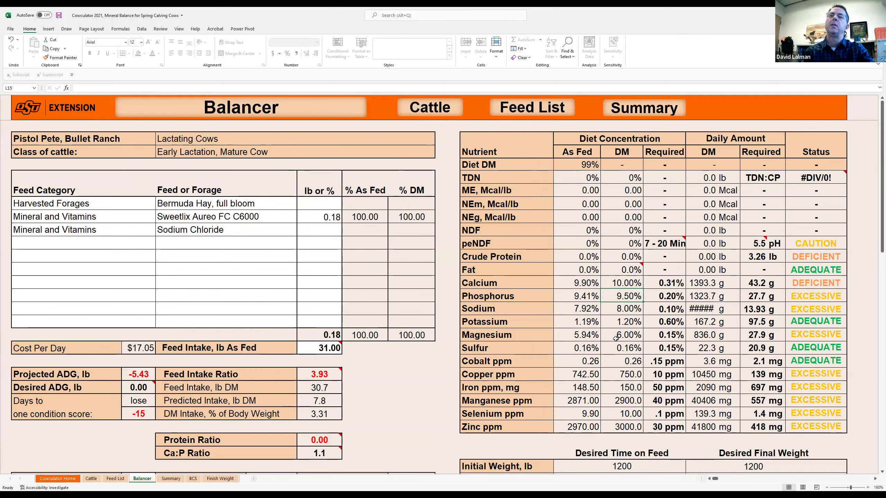
pyautogui.click(625, 308)
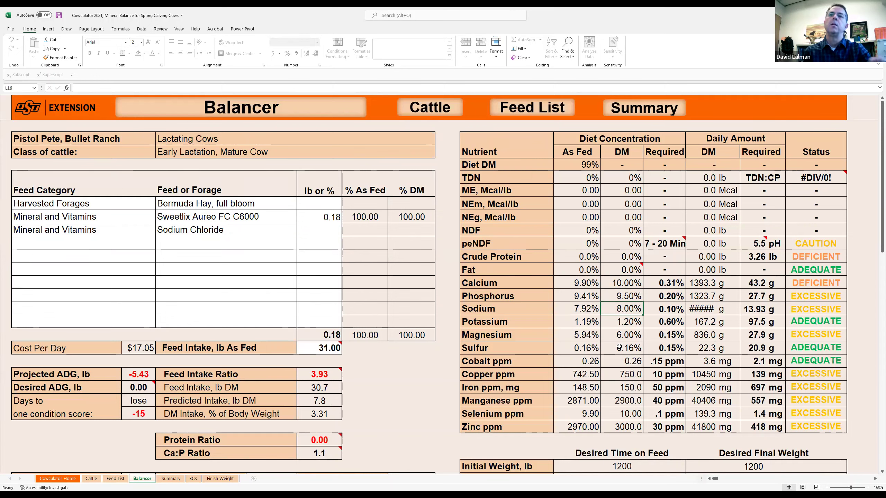
pyautogui.click(625, 295)
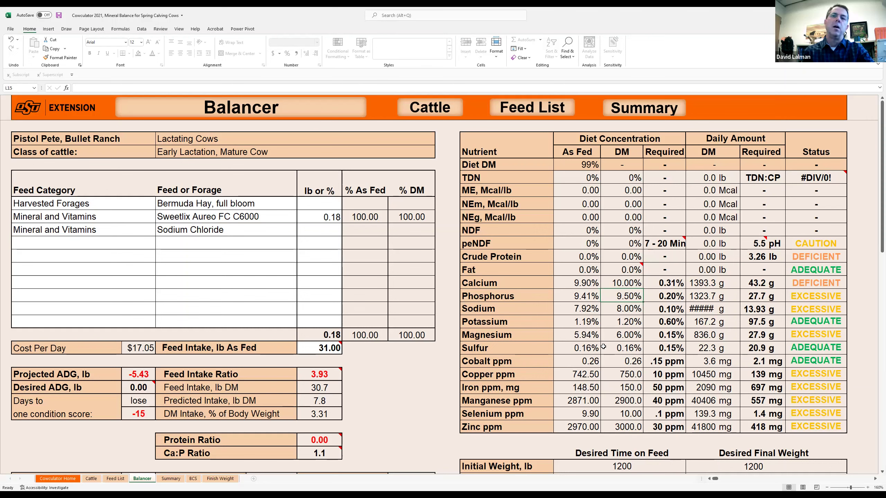
pyautogui.click(382, 360)
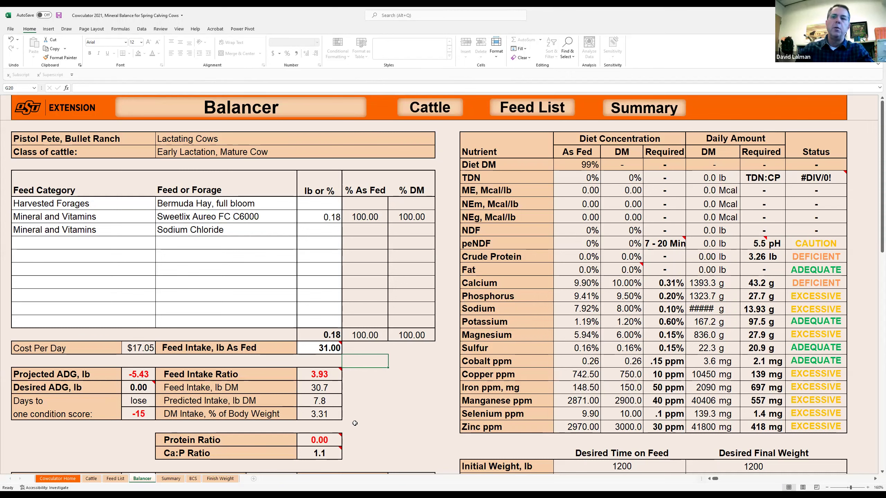
pyautogui.scroll(-3, 354, 423)
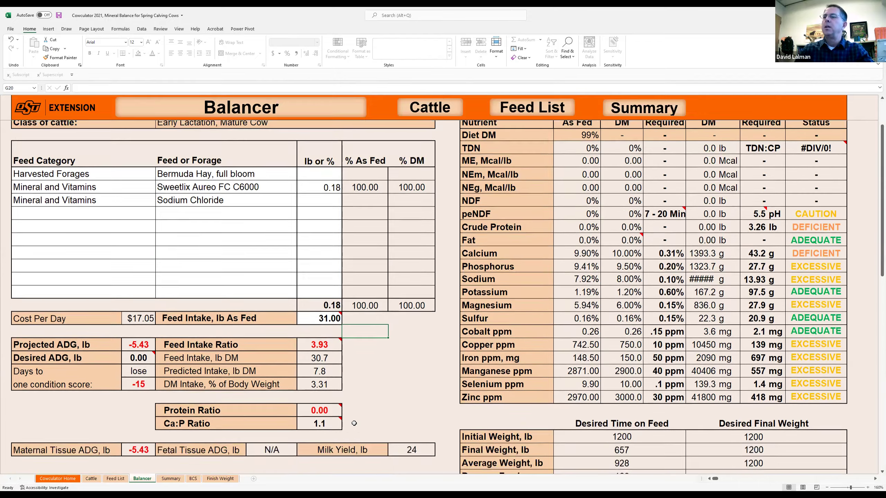
pyautogui.scroll(1, 354, 423)
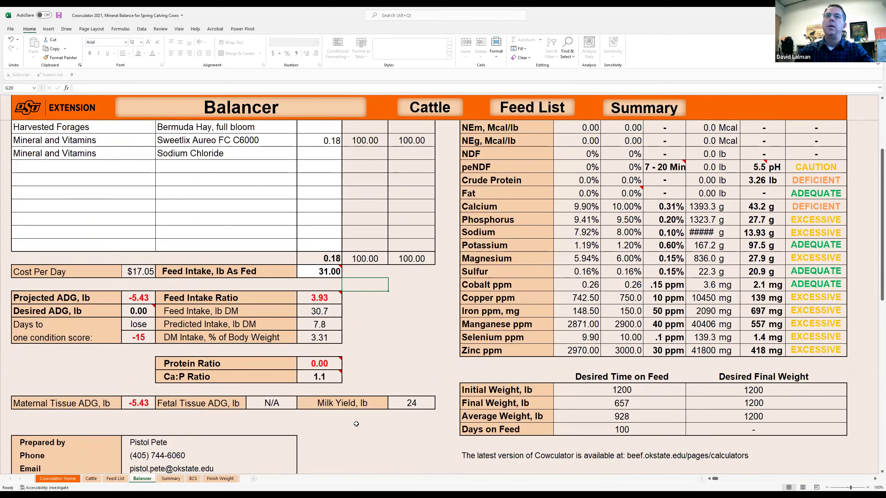
pyautogui.scroll(2, 355, 423)
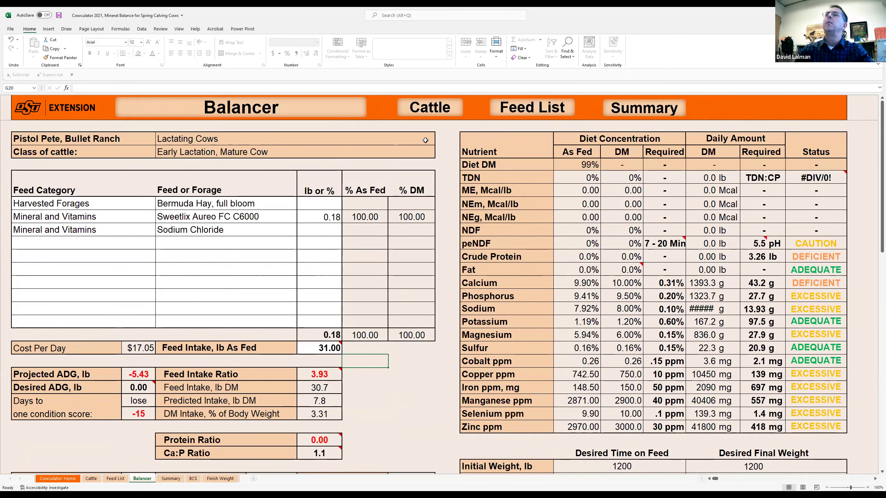
# - Change the class of cattle to Growing and Finishing Cattle on the Cattle sheet
pyautogui.click(430, 110)
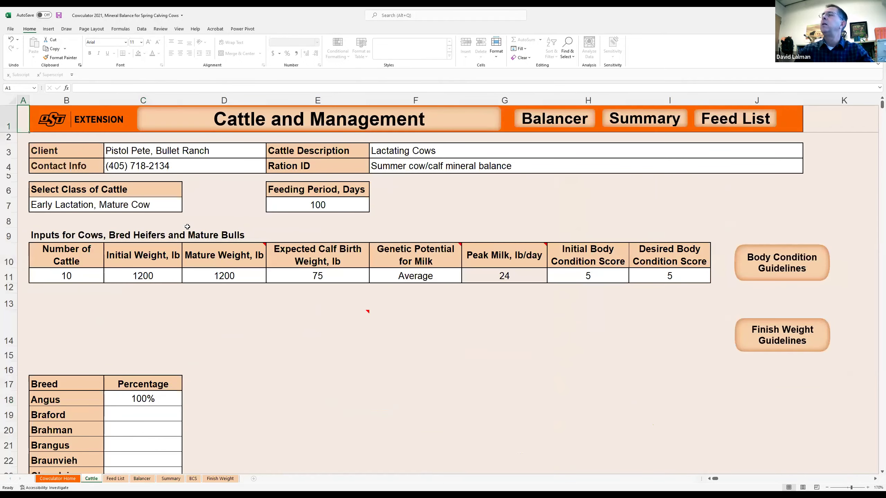
pyautogui.click(175, 205)
pyautogui.click(185, 209)
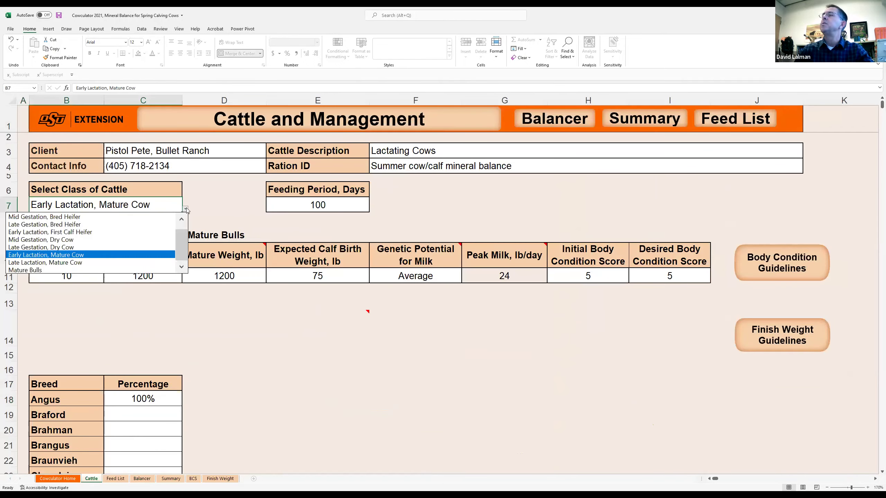
pyautogui.scroll(1, 185, 249)
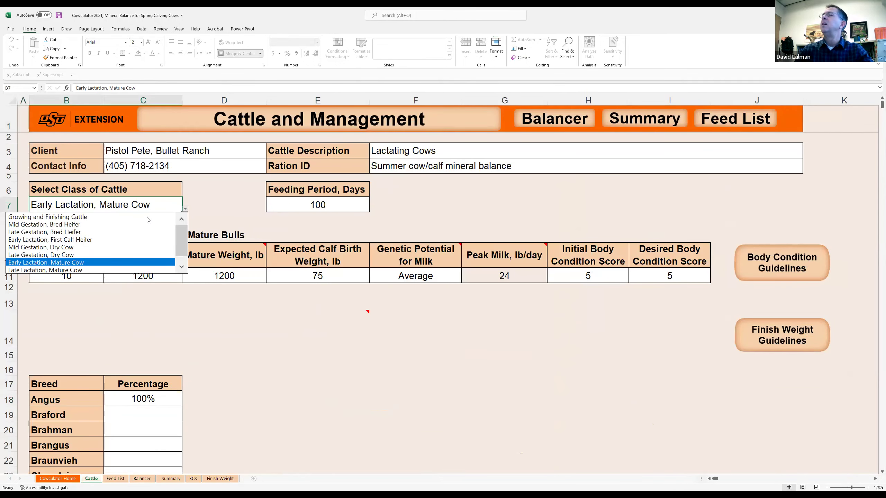
pyautogui.click(111, 217)
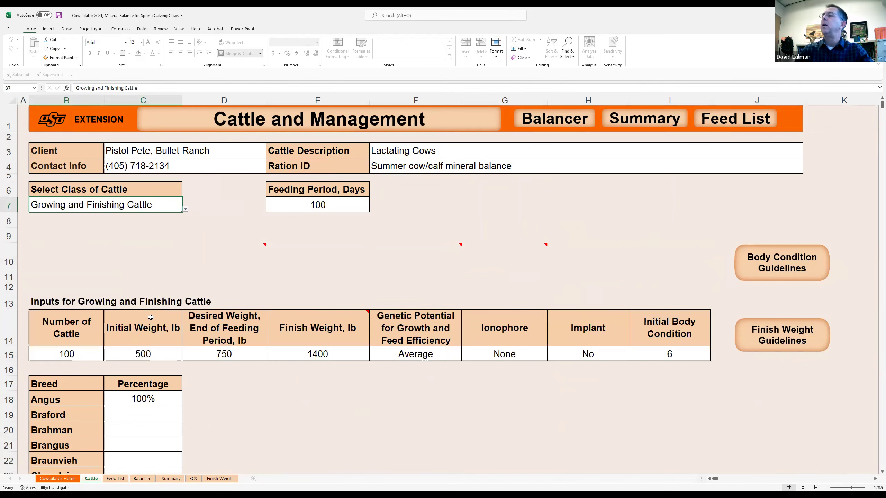
# - Set the growing cattle's initial weight to 600 lb, desired weight at the end of feeding to 900 lb and finish weight to 1450 lb
pyautogui.click(152, 351)
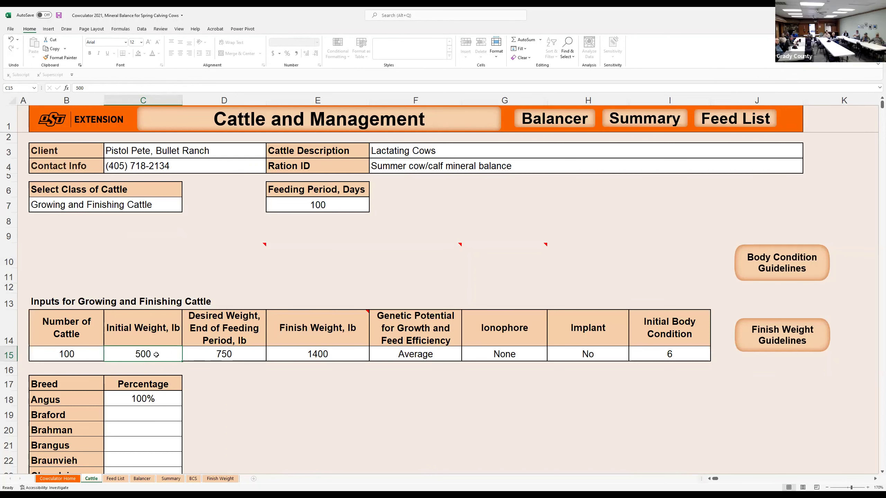
pyautogui.write('6')
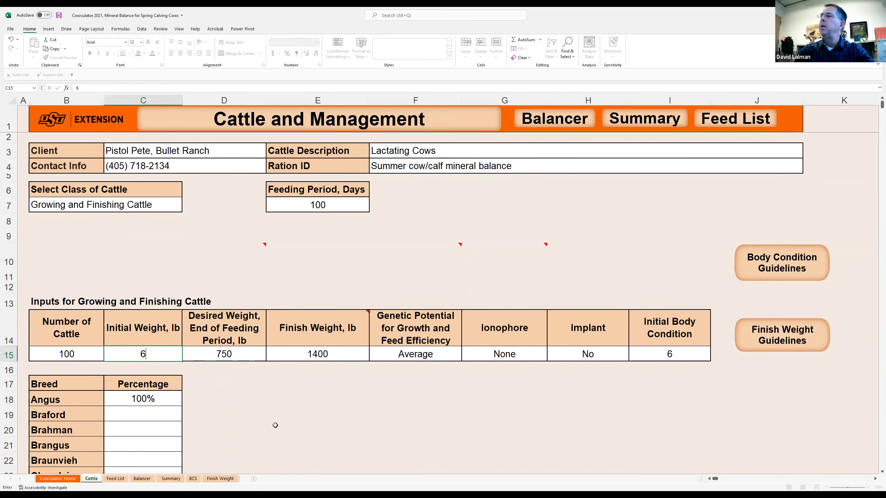
pyautogui.write('00')
pyautogui.press('Tab')
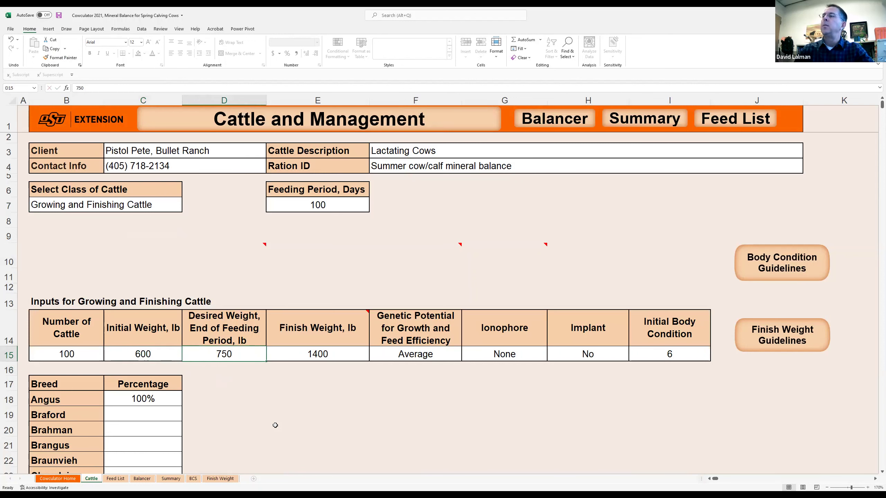
pyautogui.write('900')
pyautogui.press('Return')
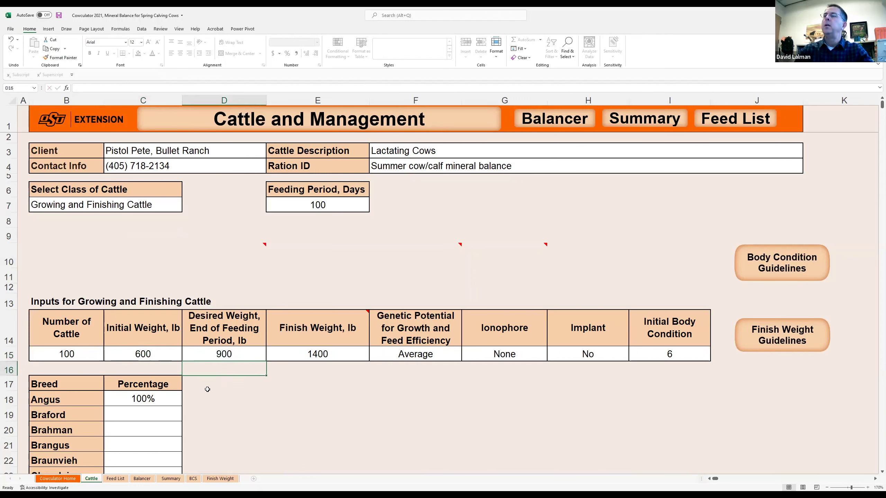
pyautogui.click(326, 356)
pyautogui.write('145')
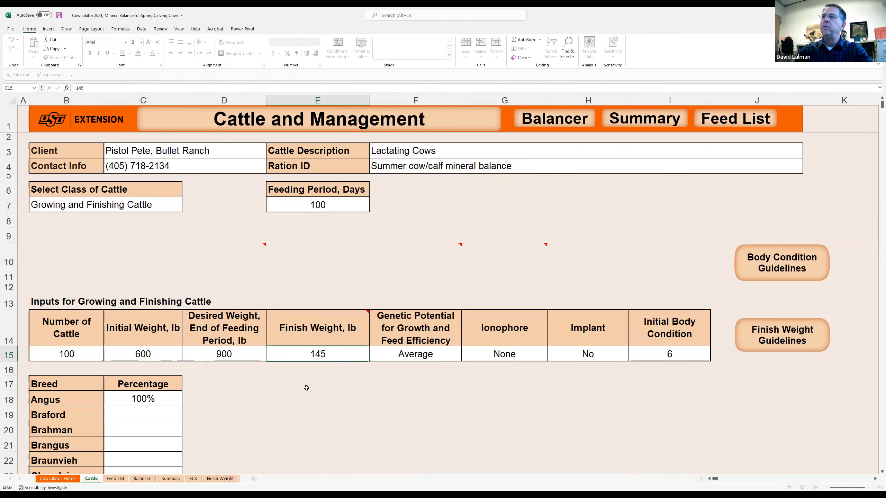
pyautogui.write('0')
pyautogui.press('Return')
# - Set the ionophore to Rumensin and the implant to Yes for the growing cattle
pyautogui.click(542, 356)
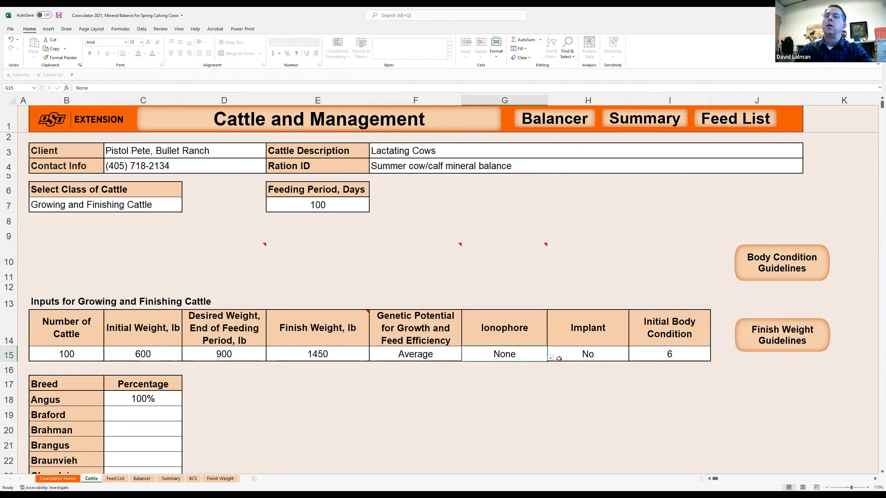
pyautogui.click(550, 358)
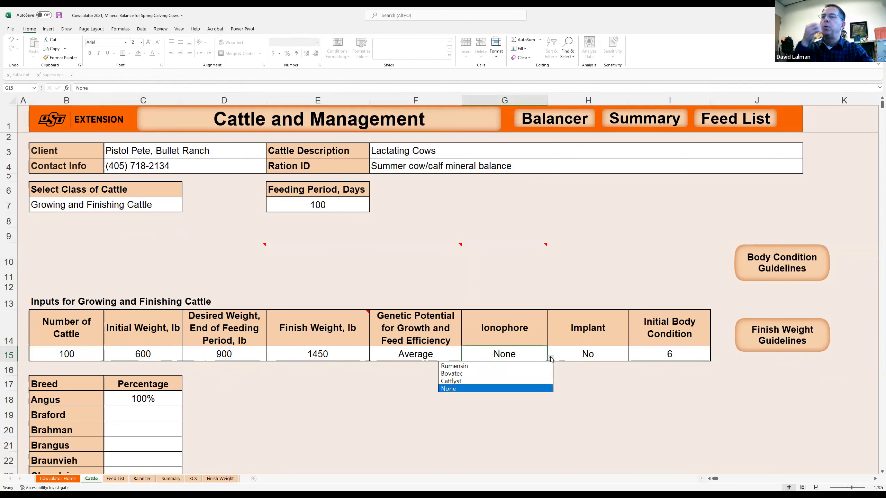
pyautogui.click(478, 365)
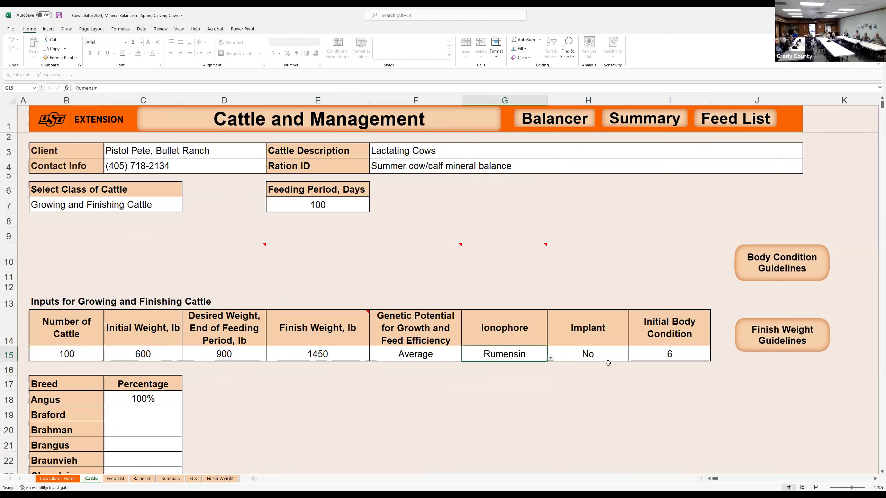
pyautogui.click(603, 358)
pyautogui.click(631, 358)
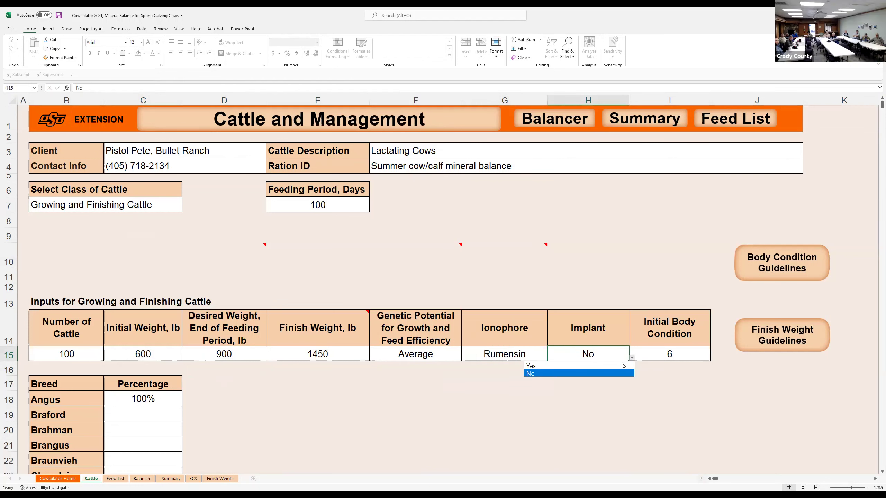
pyautogui.click(590, 366)
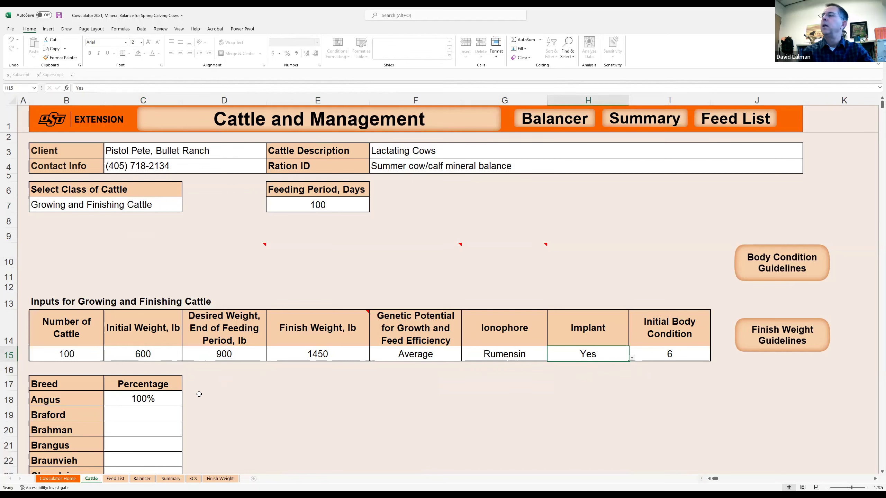
pyautogui.click(160, 397)
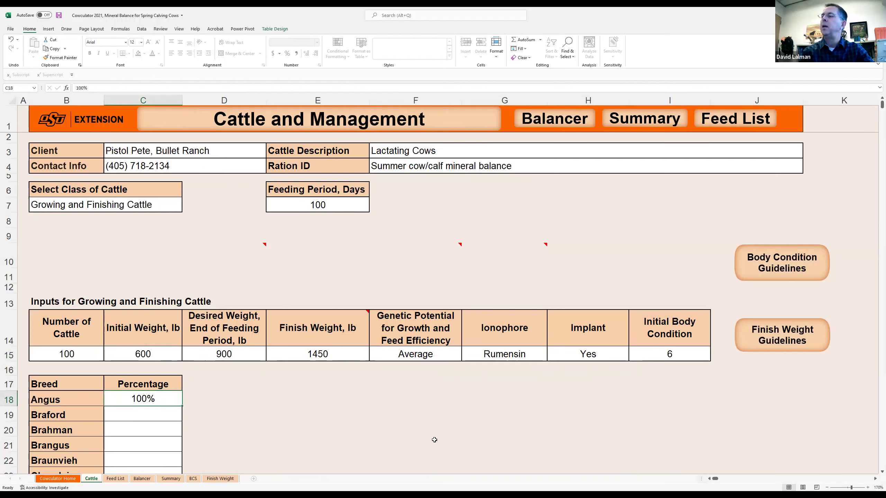
pyautogui.scroll(-3, 407, 420)
pyautogui.scroll(3, 409, 420)
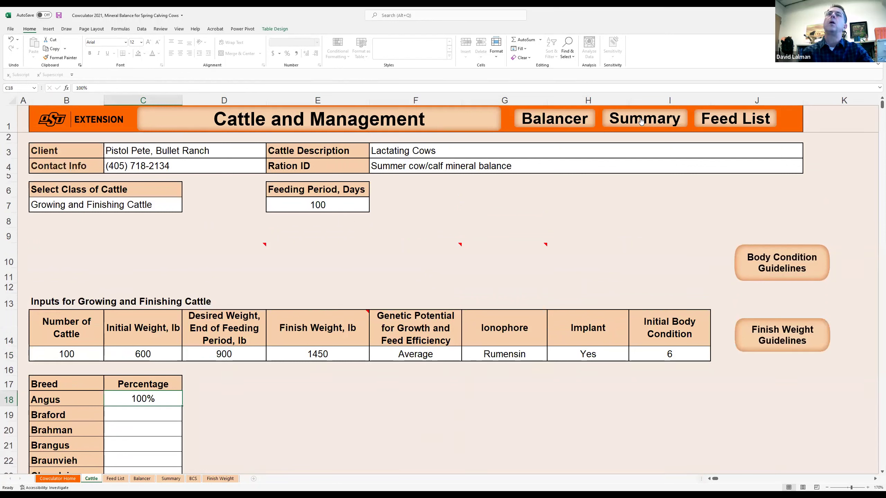
# - On the Balancer sheet, set the amount of the full bloom Bermuda hay to 10
pyautogui.click(572, 121)
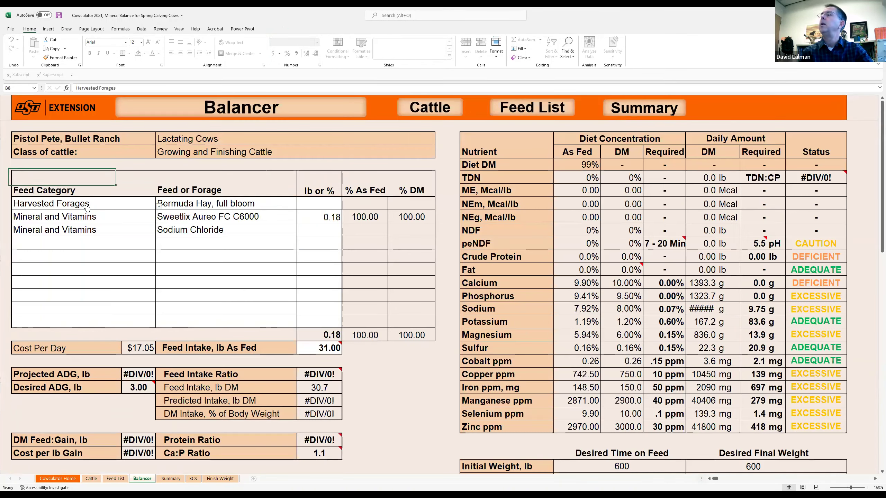
pyautogui.click(277, 205)
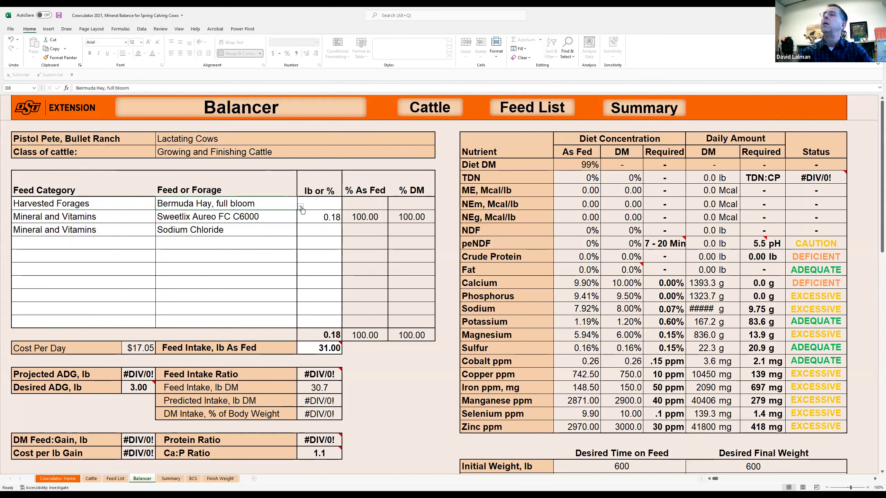
pyautogui.click(301, 207)
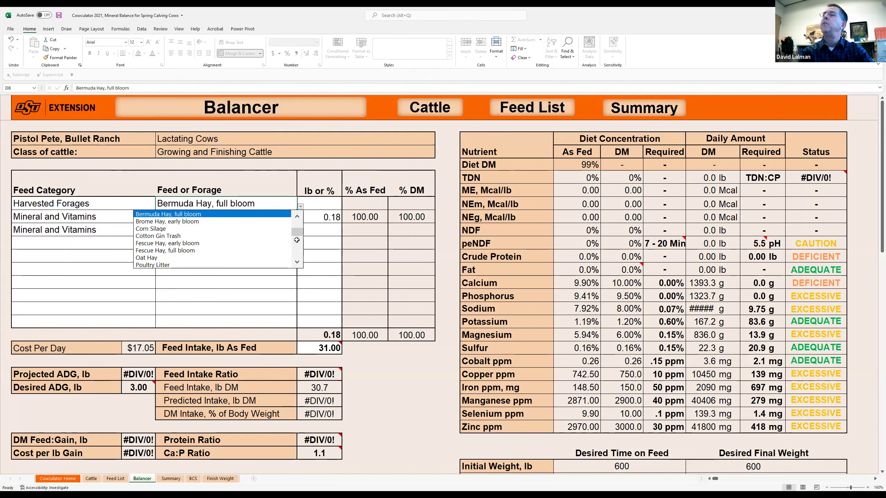
pyautogui.moveTo(297, 232); pyautogui.dragTo(297, 232)
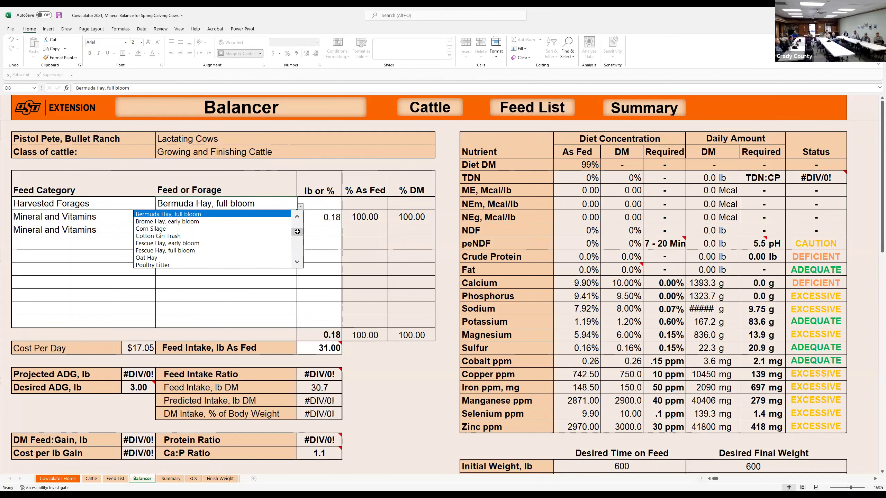
pyautogui.press('Escape')
pyautogui.click(323, 201)
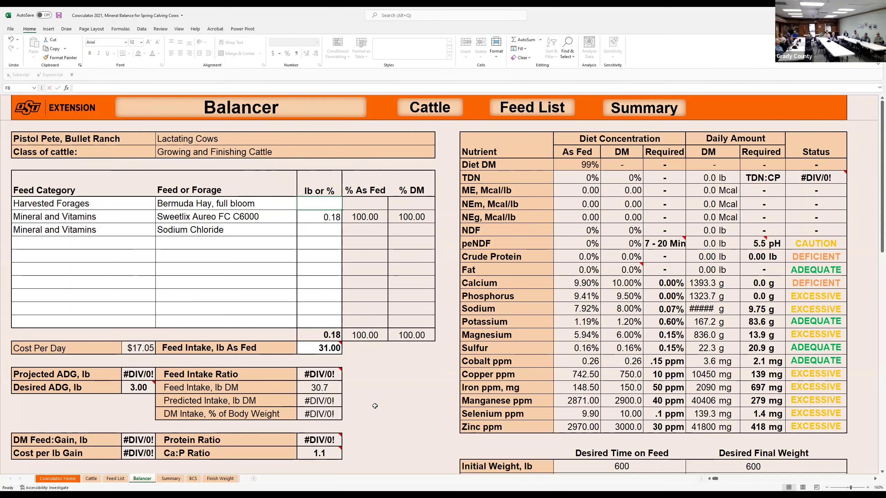
pyautogui.write('10')
pyautogui.press('Return')
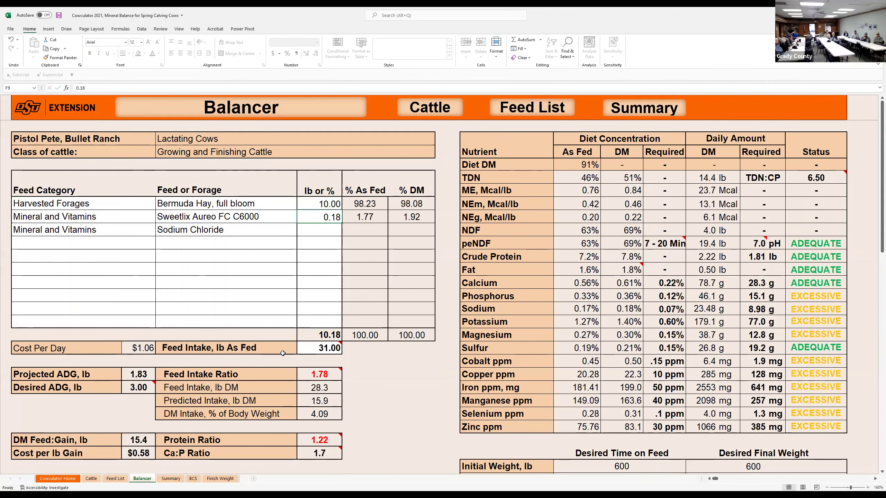
# - Add Corn Silage from the Harvested Forages category below Sodium Chloride, with an amount of 70
pyautogui.click(116, 242)
pyautogui.click(160, 247)
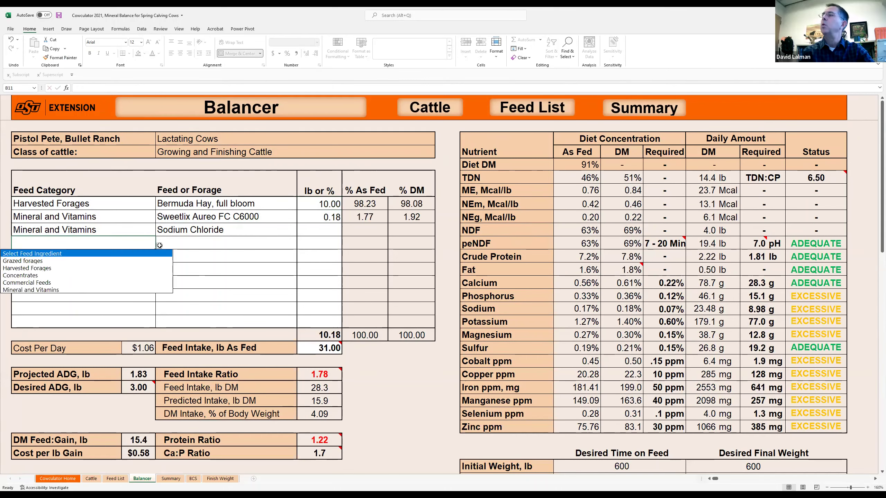
pyautogui.click(153, 254)
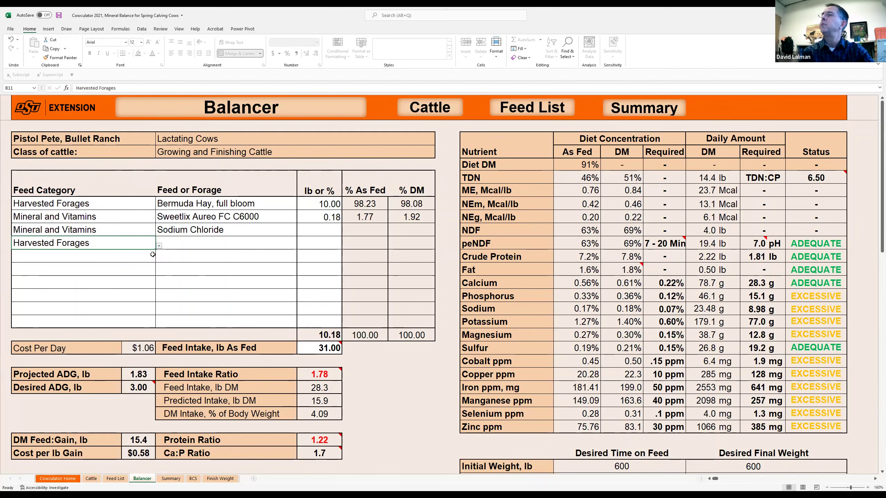
pyautogui.click(186, 246)
pyautogui.click(300, 246)
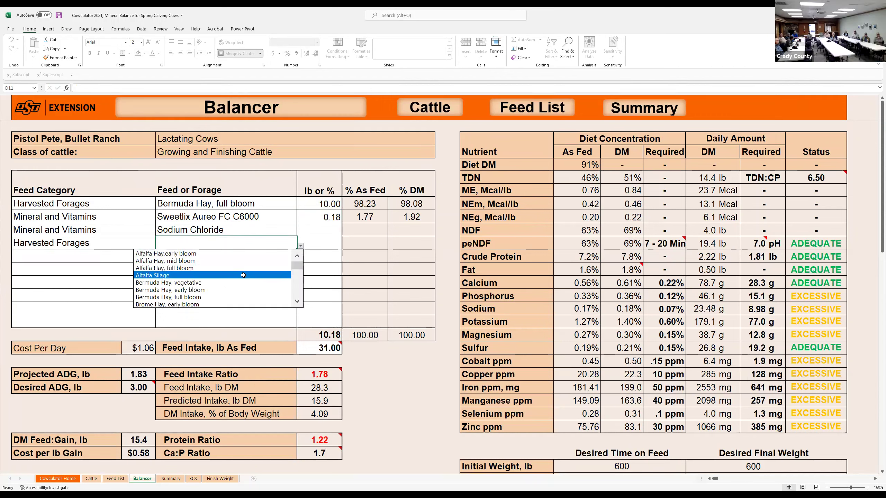
pyautogui.click(296, 290)
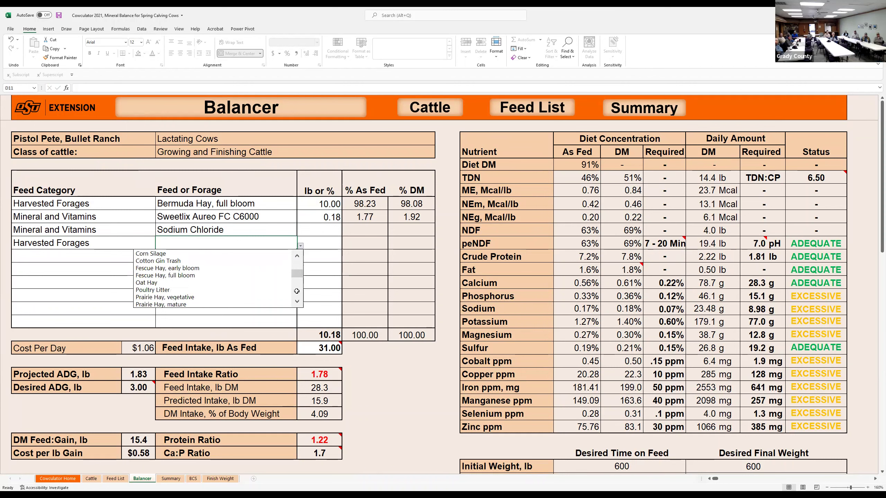
pyautogui.click(159, 253)
pyautogui.click(322, 244)
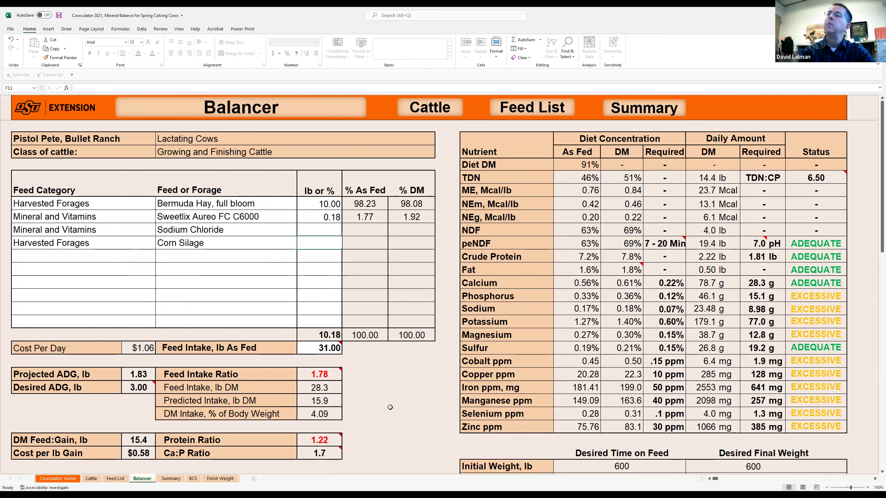
pyautogui.write('70')
pyautogui.press('Tab')
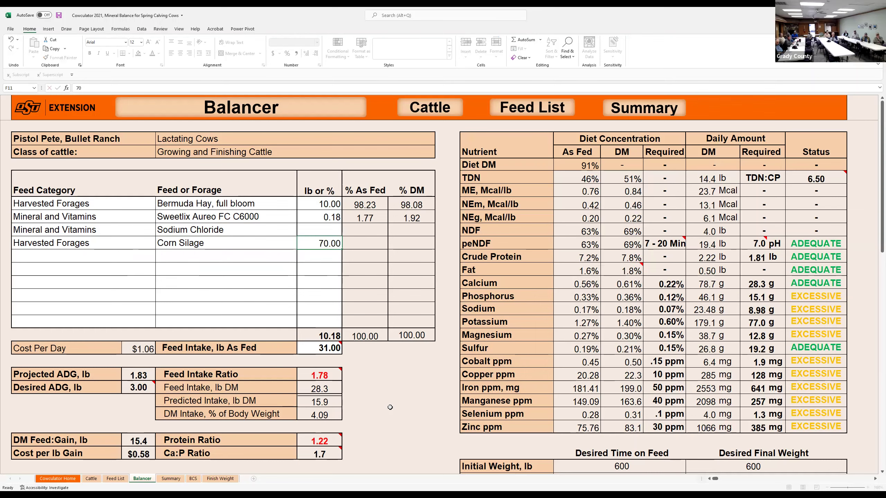
# - Add whole Corn Grain from the Concentrates category below the corn silage, with an amount of 10
pyautogui.click(159, 259)
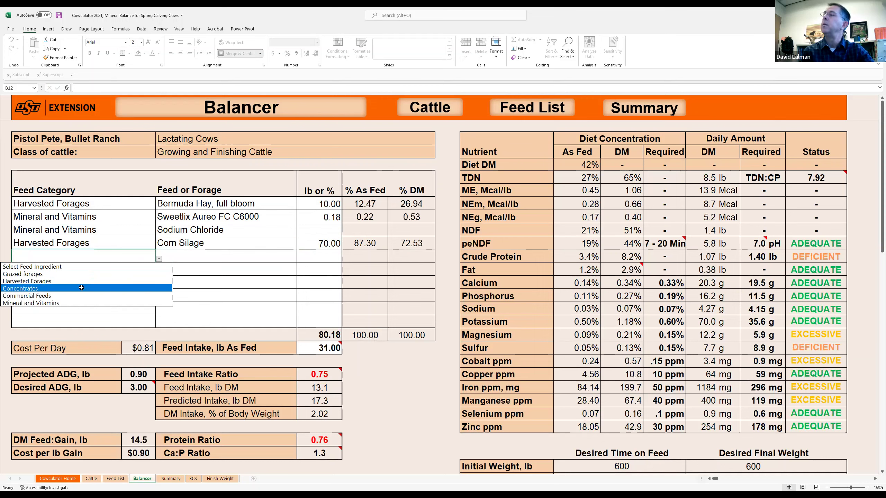
pyautogui.click(81, 288)
pyautogui.click(211, 257)
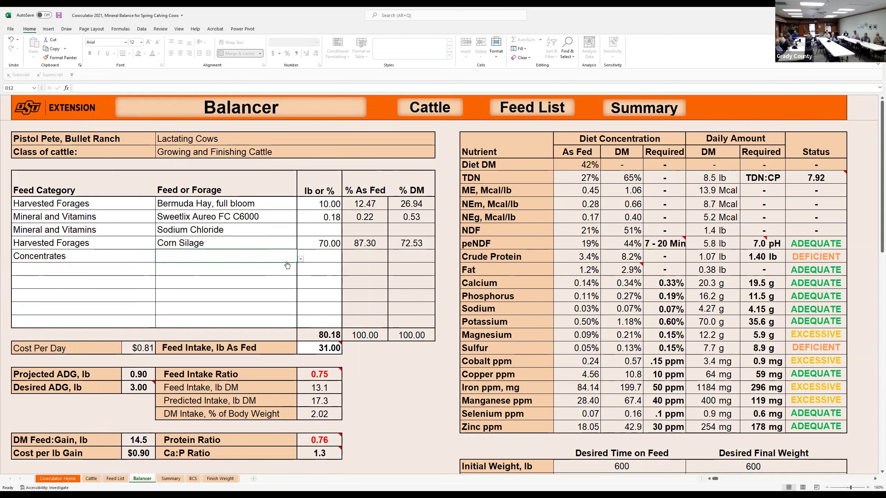
pyautogui.click(299, 259)
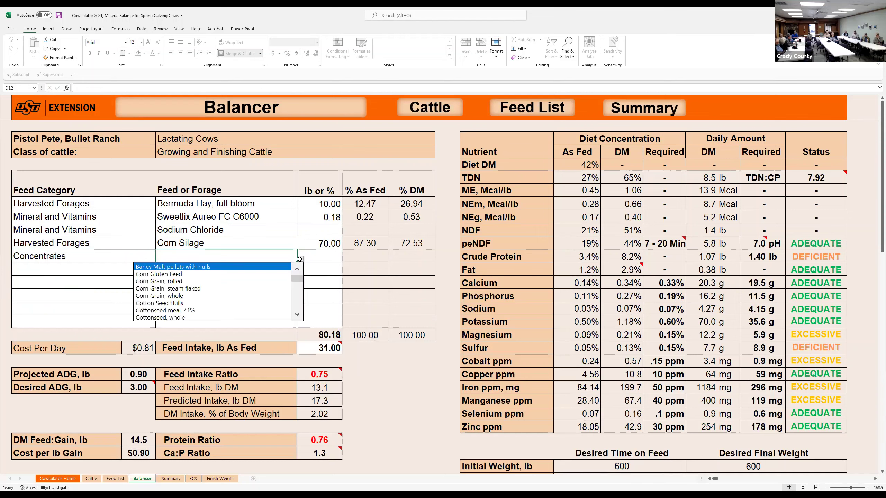
pyautogui.click(226, 295)
pyautogui.click(336, 257)
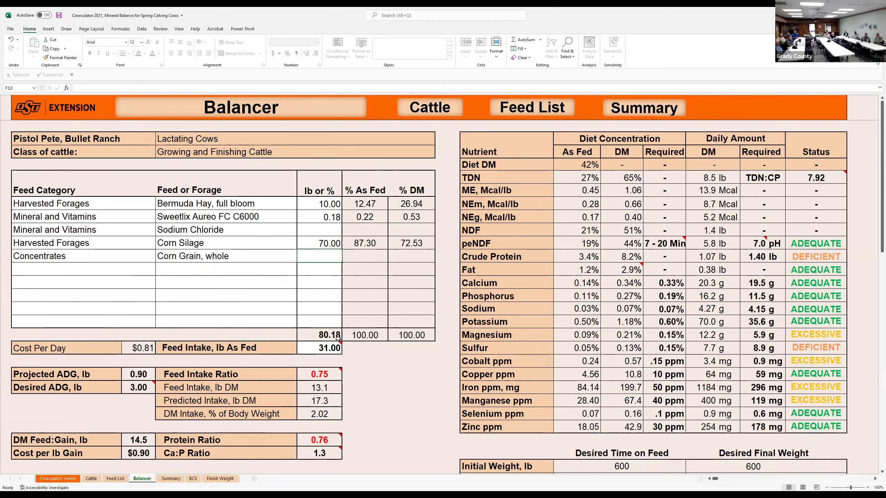
pyautogui.write('1')
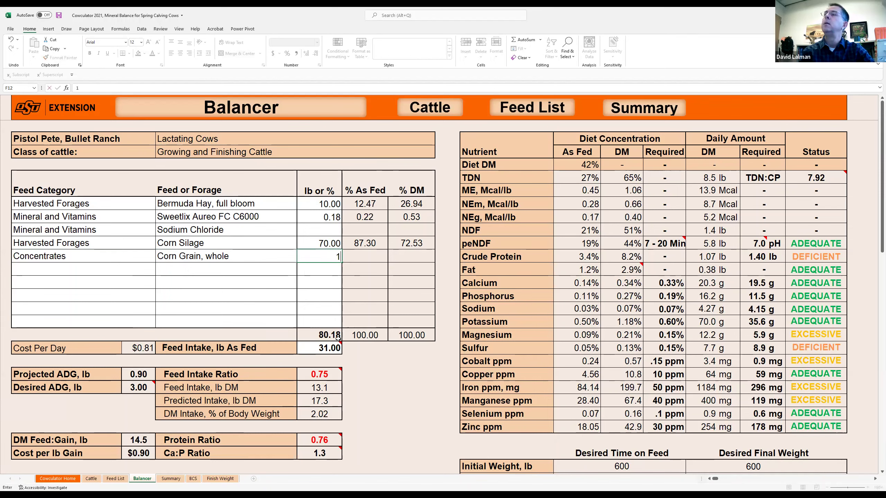
pyautogui.write('0')
pyautogui.press('Return')
# - Add whole Cottonseed from the Concentrates category below the corn grain, with an amount of 10
pyautogui.click(74, 273)
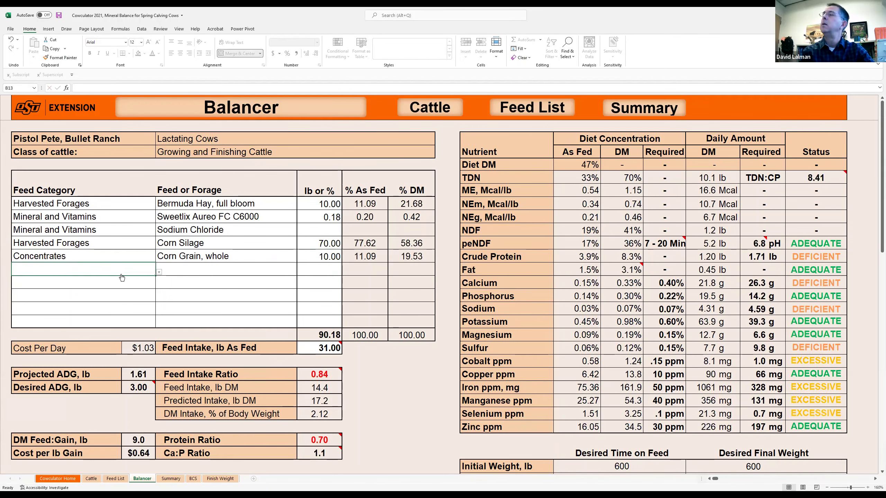
pyautogui.click(158, 274)
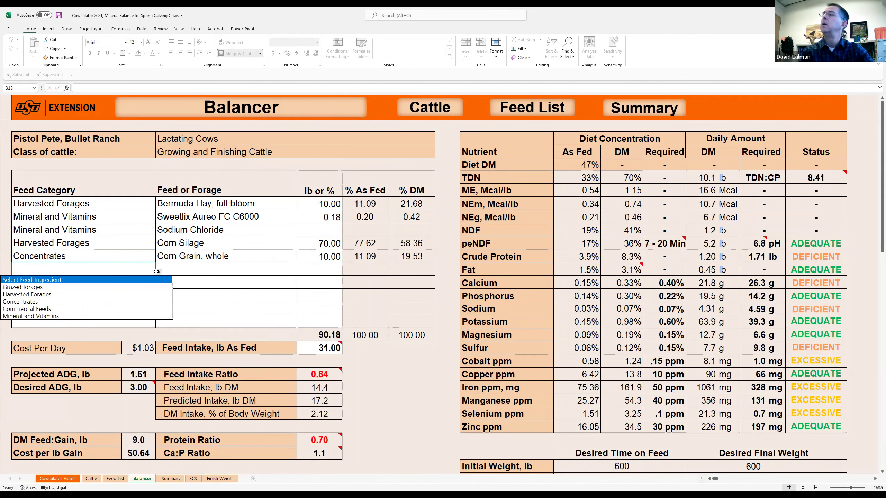
pyautogui.click(81, 301)
pyautogui.click(191, 271)
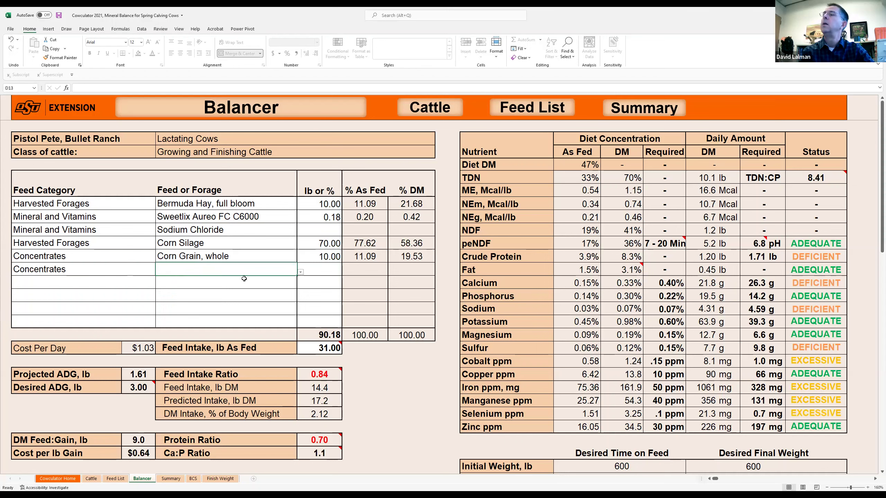
pyautogui.click(301, 272)
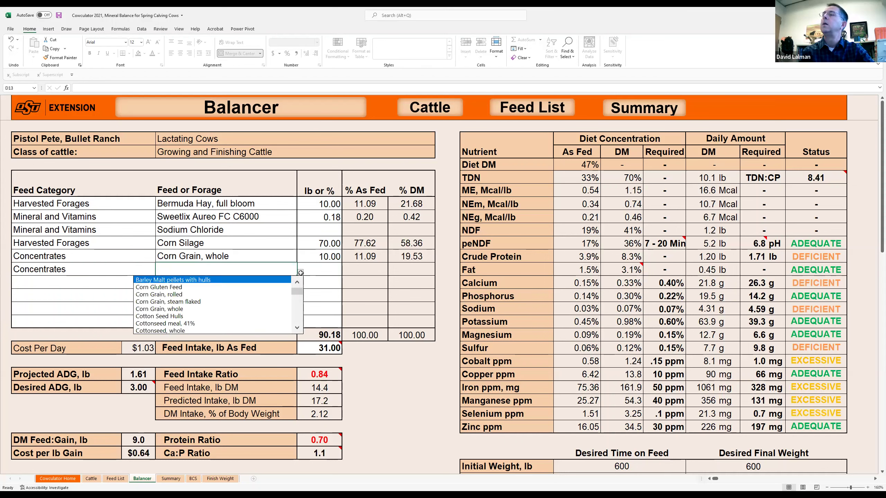
pyautogui.click(221, 331)
pyautogui.click(324, 269)
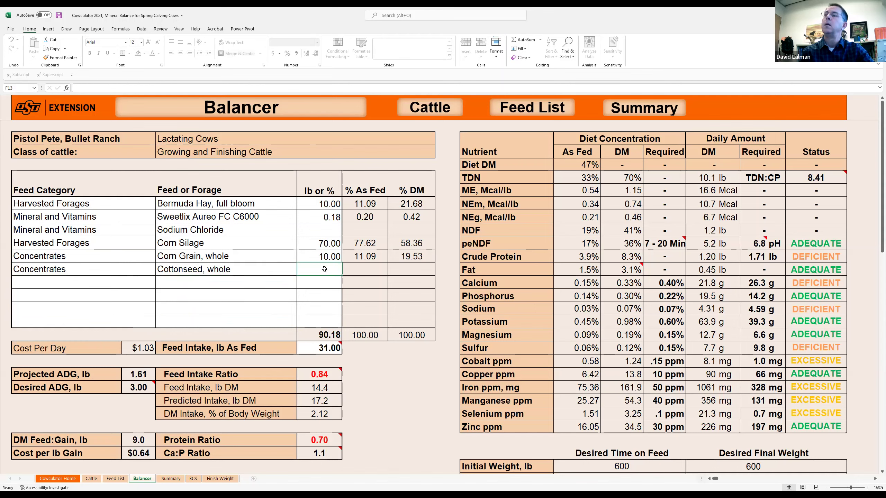
pyautogui.write('10')
pyautogui.press('Return')
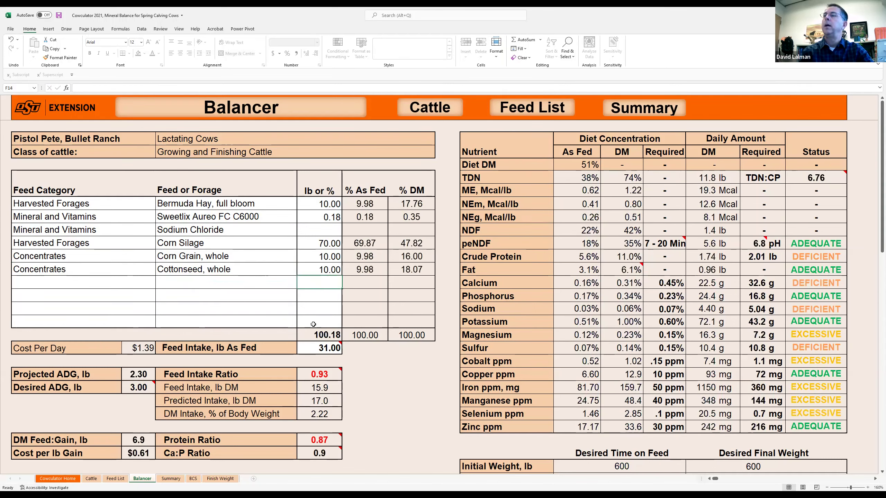
# - Try as-fed feed intakes of 15, 25 and 30 lb for the growing cattle diet
pyautogui.click(331, 349)
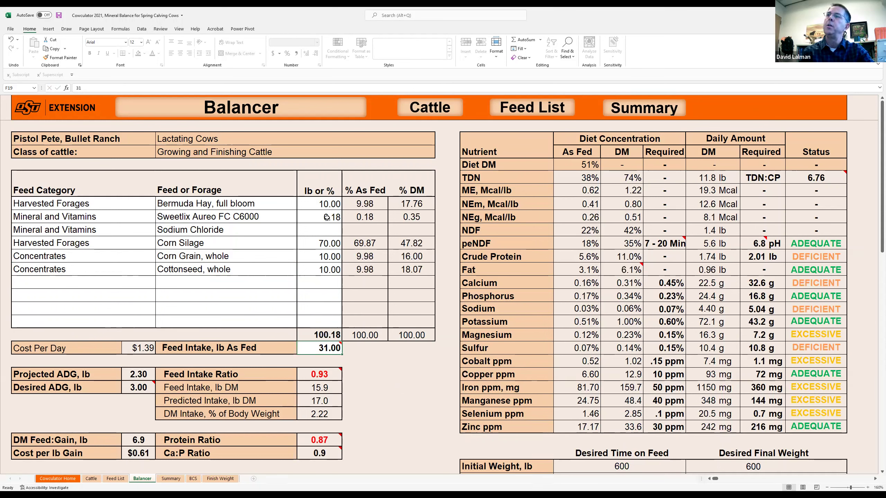
pyautogui.click(324, 336)
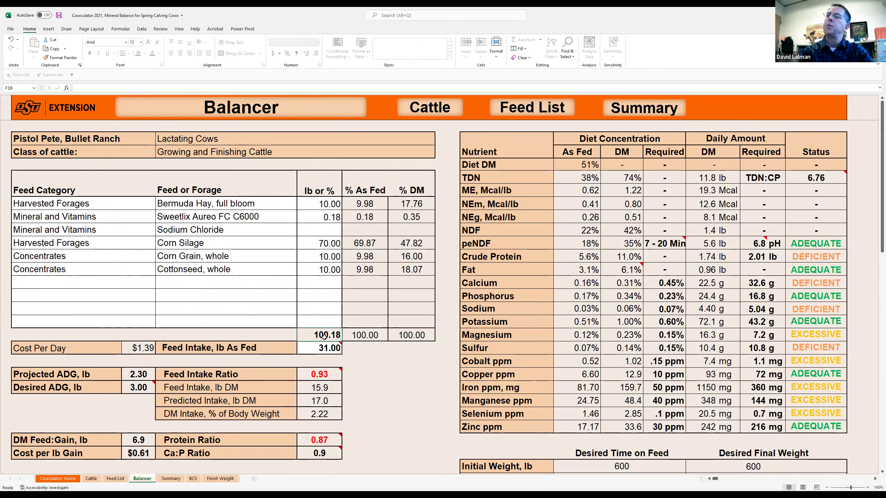
pyautogui.click(324, 351)
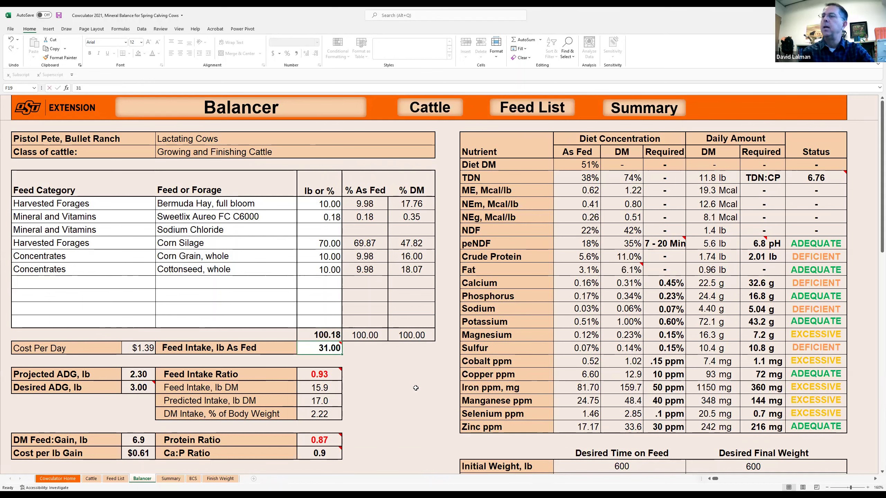
pyautogui.write('15')
pyautogui.press('Return')
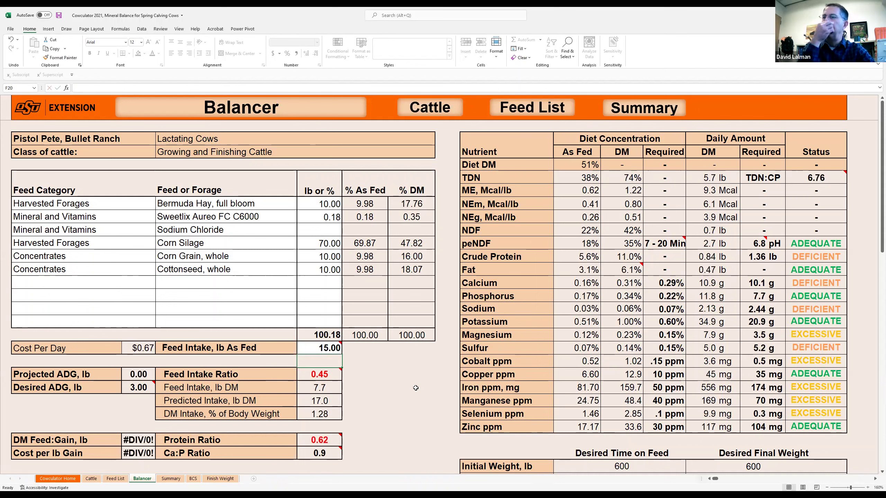
pyautogui.press('Up')
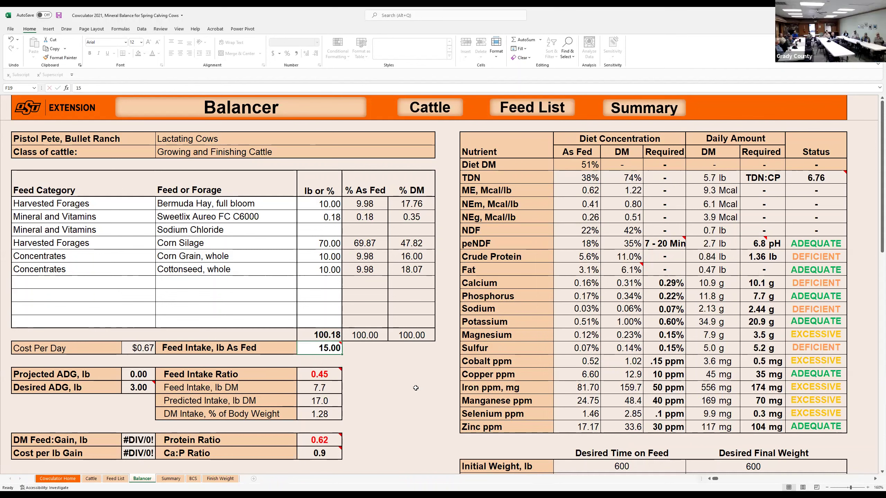
pyautogui.write('25')
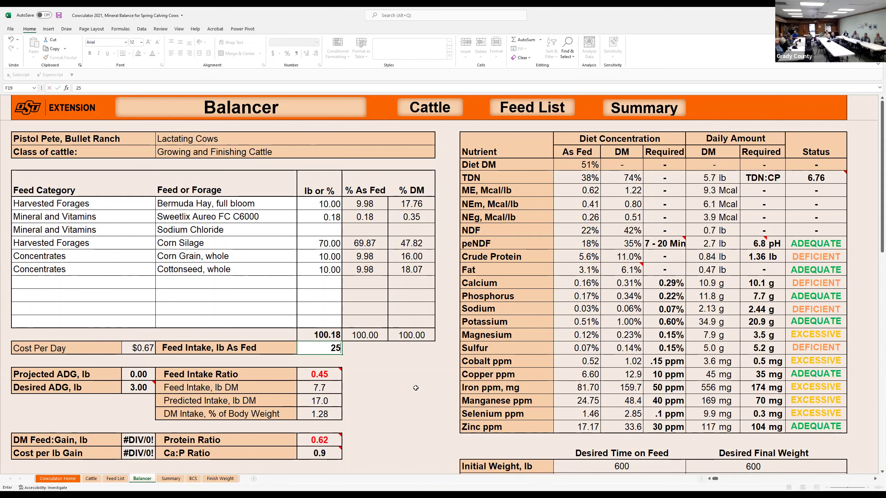
pyautogui.press('Return')
pyautogui.press('Up')
pyautogui.write('30')
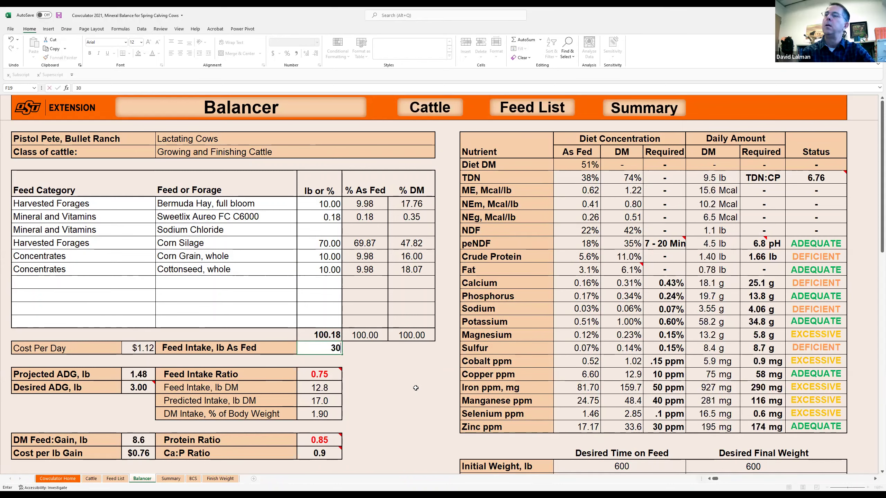
pyautogui.press('Return')
# - Try raising the as-fed feed intake to 35 lb
pyautogui.press('Up')
pyautogui.write('300')
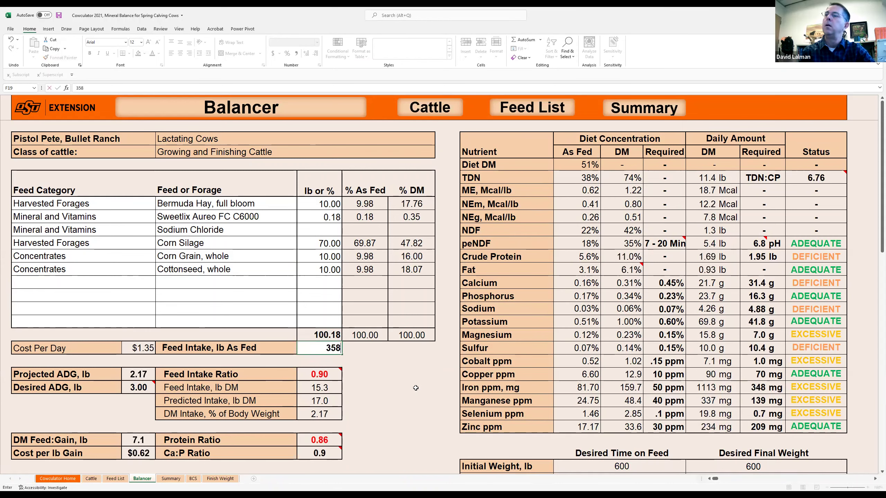
pyautogui.press('Return')
pyautogui.press('Up')
pyautogui.write('35')
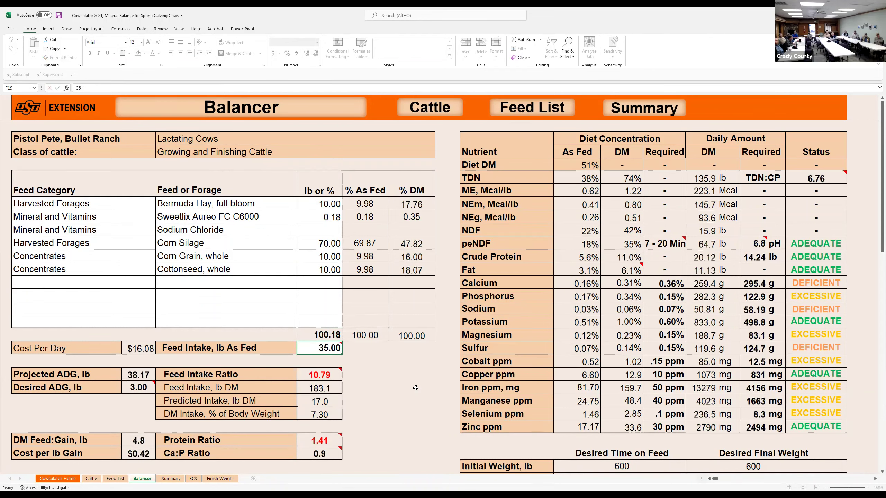
pyautogui.press('Return')
# - Reduce the as-fed feed intake first to 34 lb and finally to 32 lb
pyautogui.press('Up')
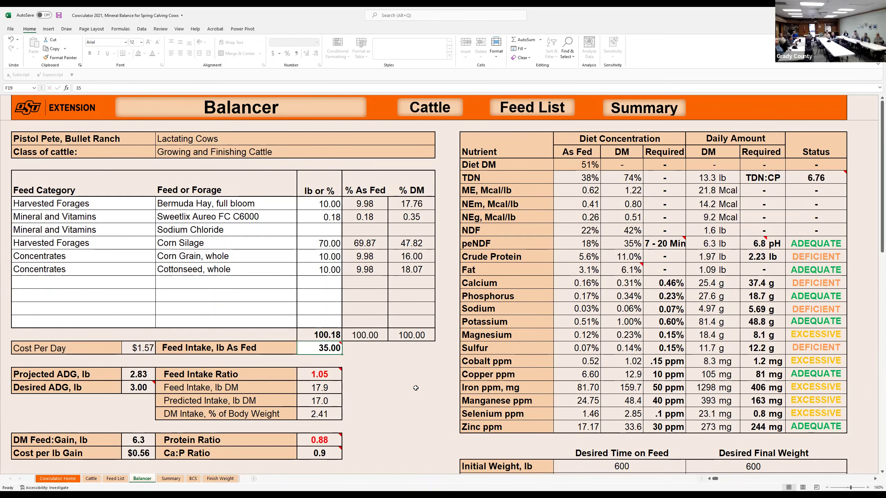
pyautogui.write('34')
pyautogui.press('Return')
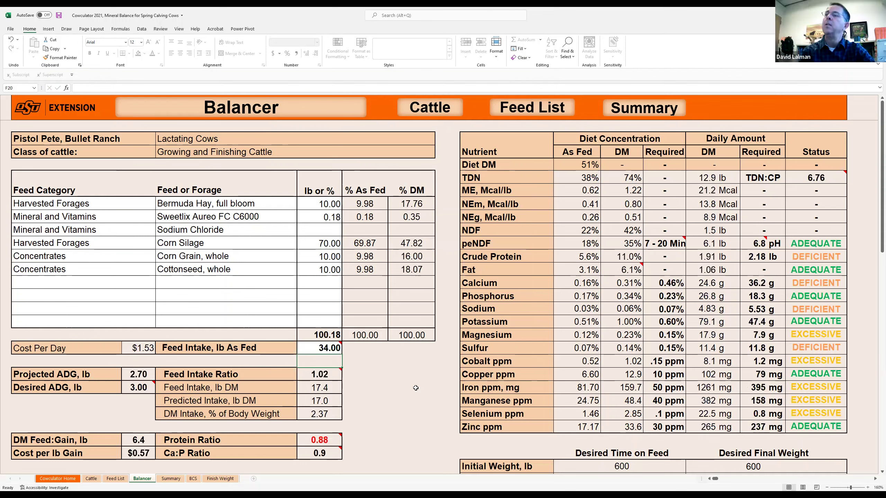
pyautogui.press('Up')
pyautogui.write('32')
pyautogui.press('Return')
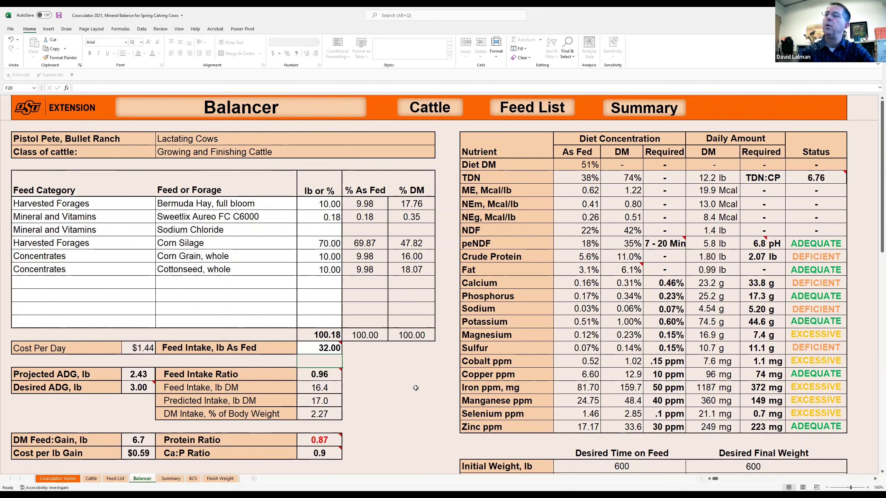
# - Set the growing cattle diet's as-fed feed intake to 33 lb
pyautogui.press('Up')
pyautogui.write('33')
pyautogui.press('Return')
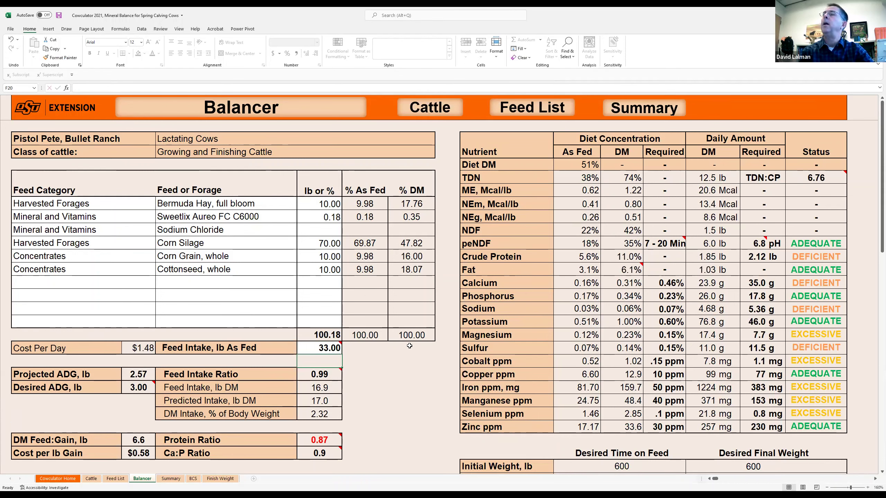
# - Examine the crude protein status, comparing its dietary concentration and daily amount with the daily requirement
pyautogui.click(810, 257)
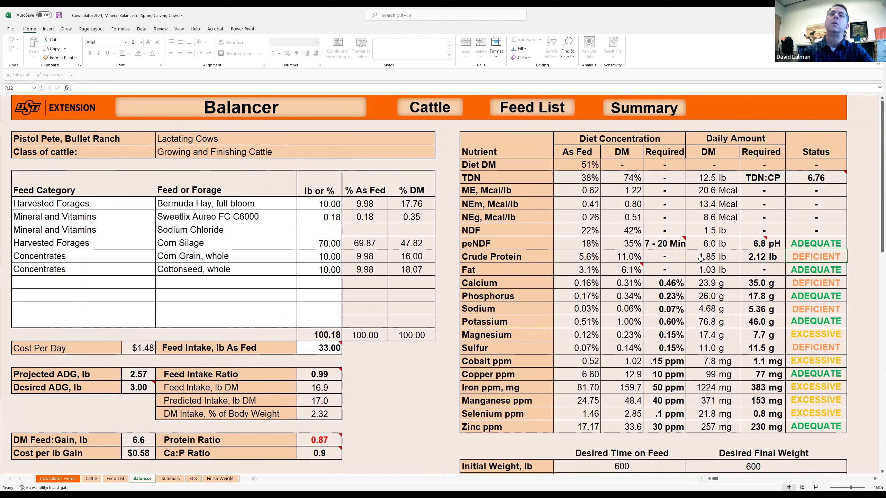
pyautogui.click(763, 257)
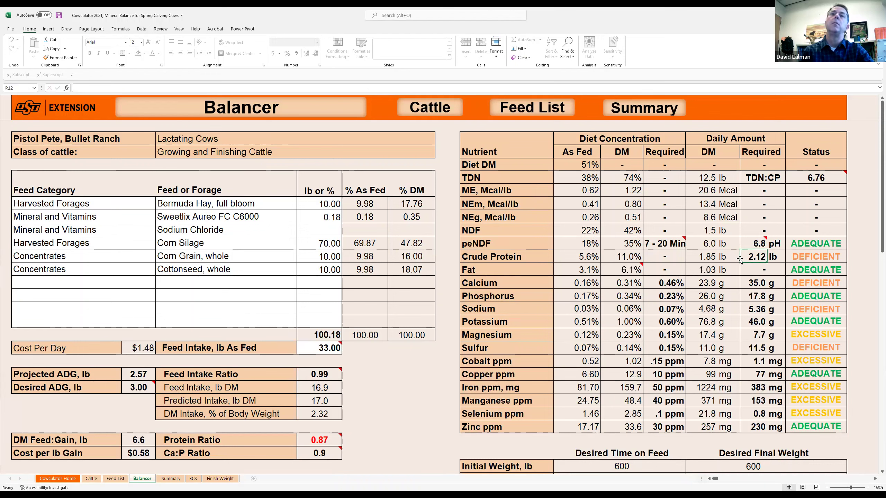
pyautogui.press('Left')
pyautogui.press('Left')
pyautogui.press('Left')
pyautogui.press('Left')
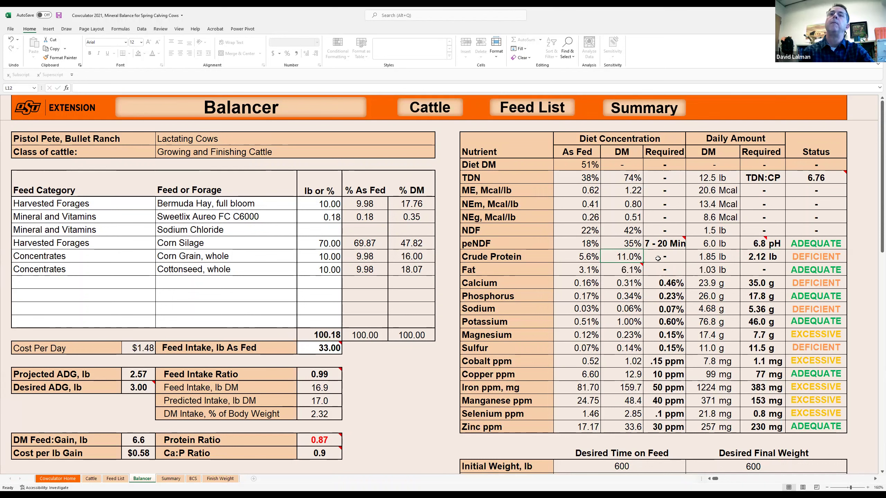
pyautogui.click(670, 258)
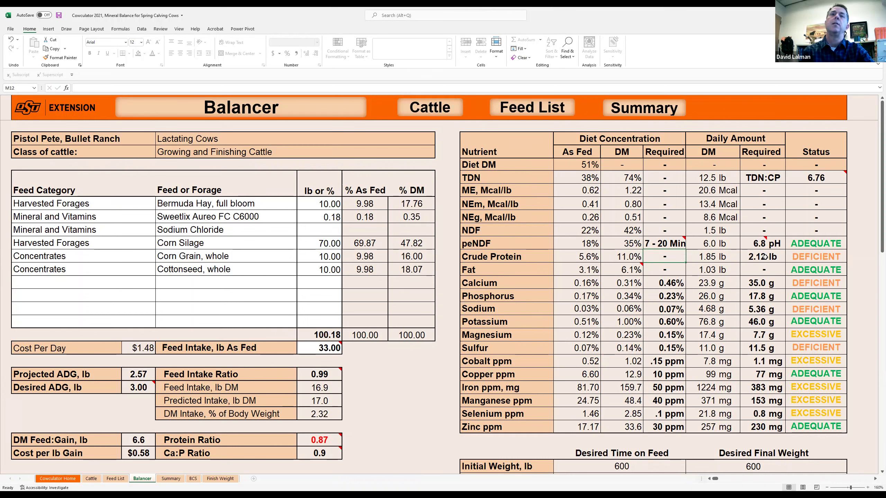
pyautogui.click(747, 257)
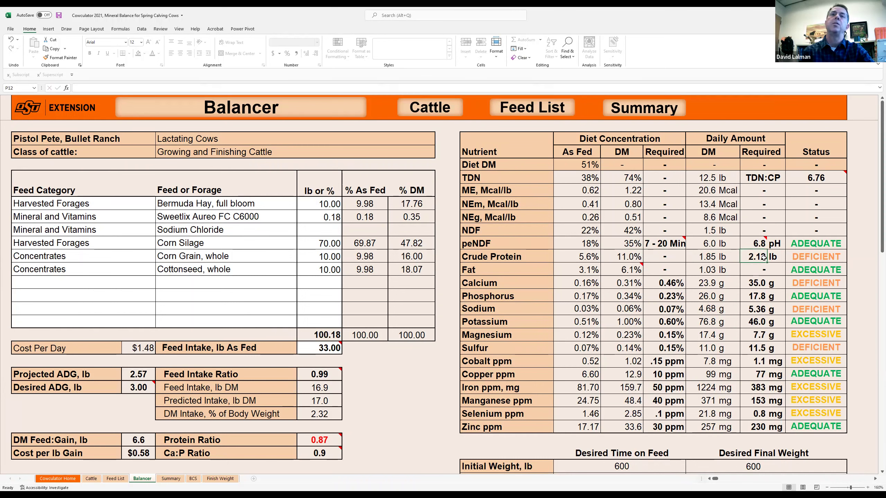
# - Examine the diet's calcium requirements as daily grams and as a dry matter concentration, together with the calcium status
pyautogui.click(769, 284)
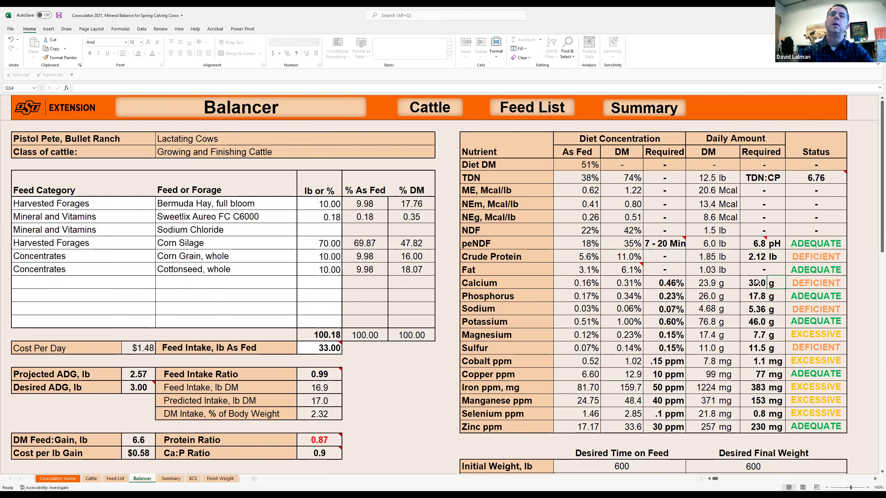
pyautogui.click(756, 283)
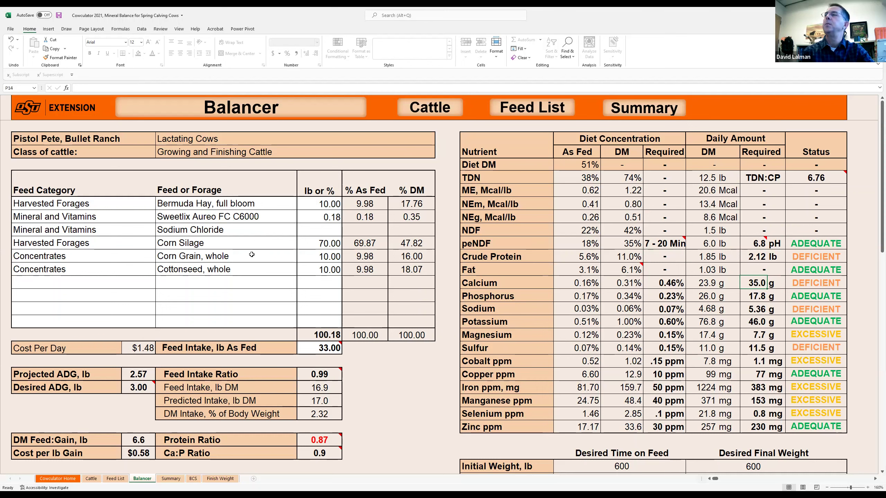
pyautogui.click(328, 232)
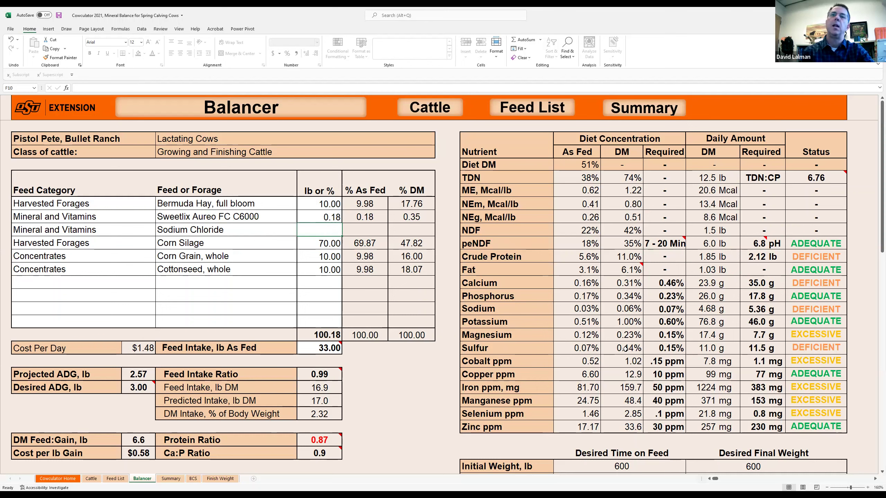
pyautogui.click(664, 285)
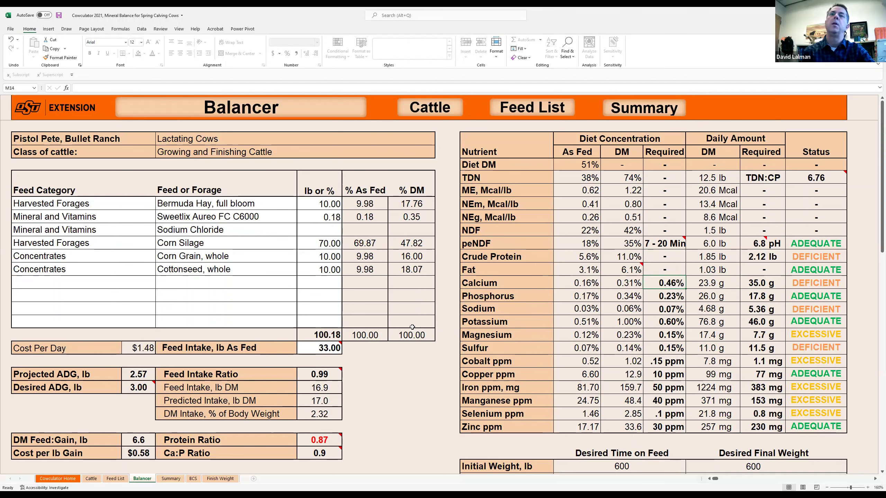
pyautogui.press('Right')
pyautogui.press('Right')
pyautogui.press('Right')
pyautogui.press('Right')
pyautogui.press('Right')
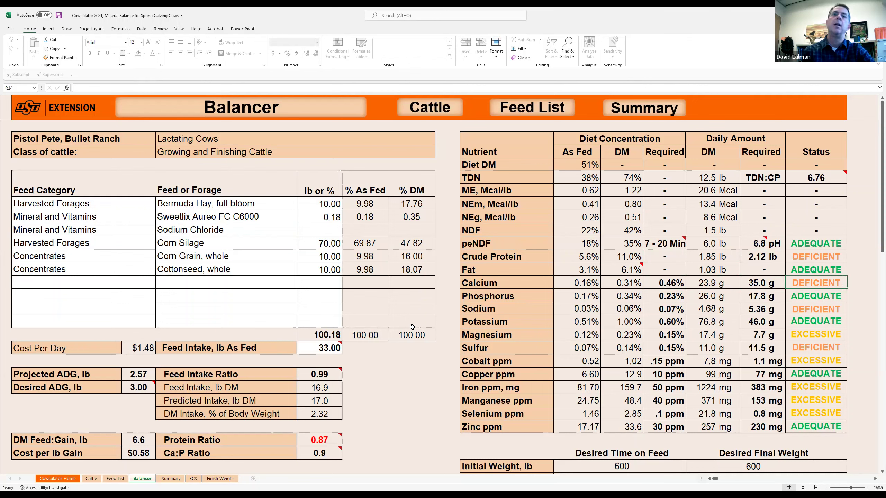
# - Examine the phosphorus, sodium and sulfur status, comparing the daily sulfur supply with its requirement
pyautogui.press('Down')
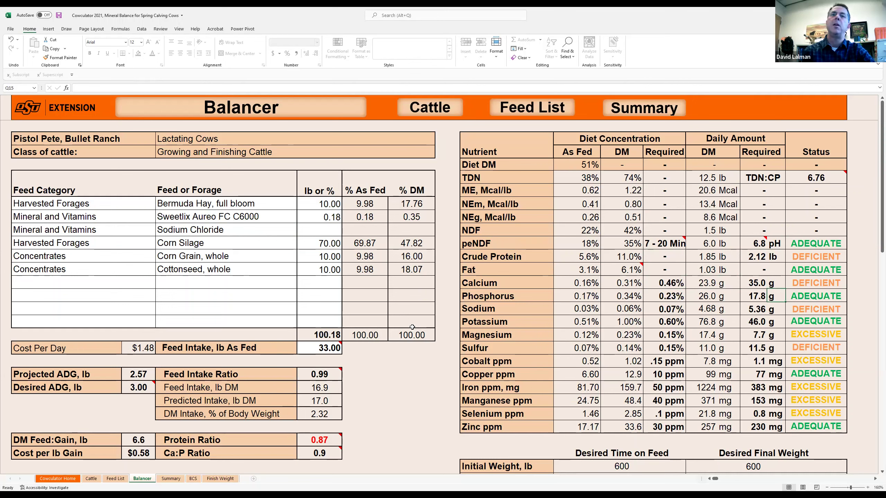
pyautogui.press('Down')
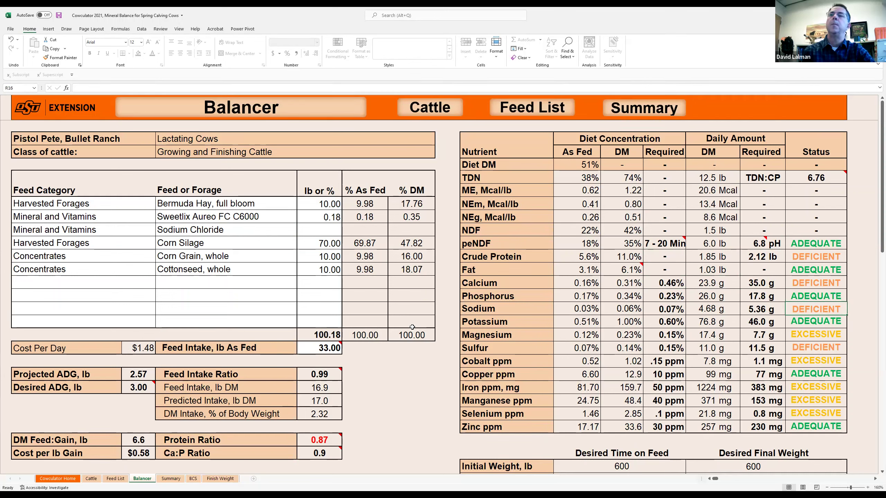
pyautogui.press('Down')
pyautogui.press('Down')
pyautogui.press('Down')
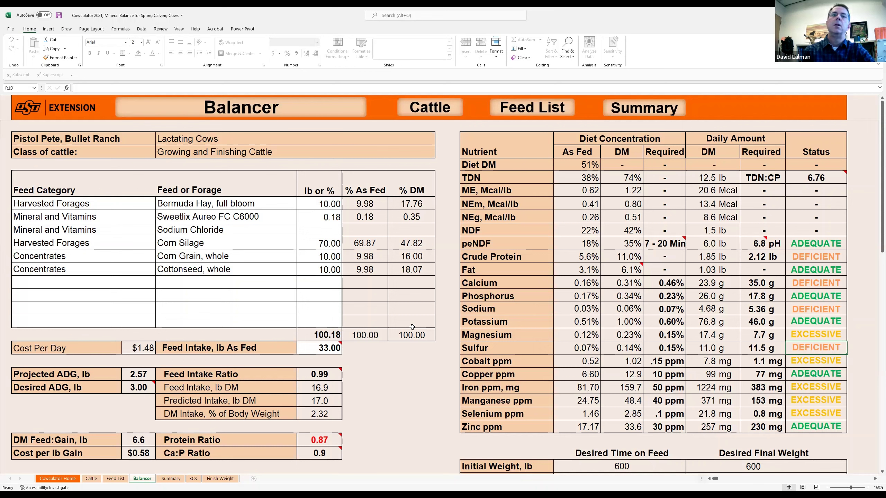
pyautogui.press('Left')
pyautogui.press('Left')
pyautogui.press('Left')
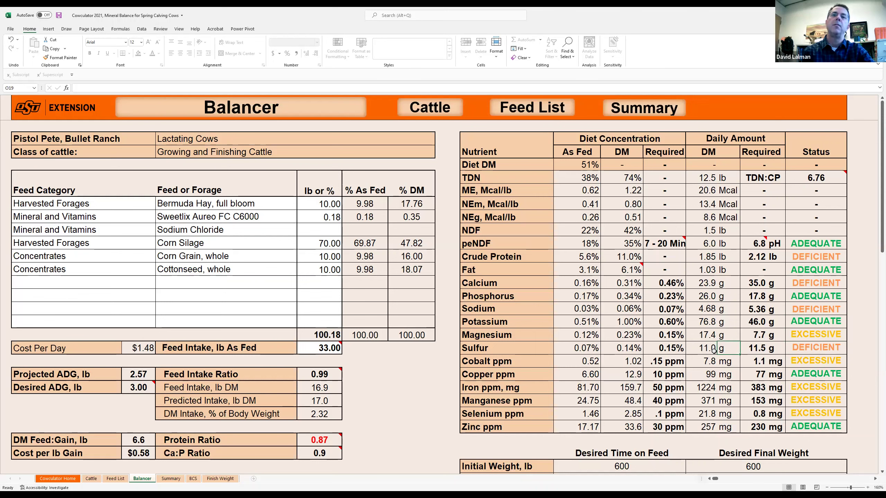
pyautogui.click(820, 349)
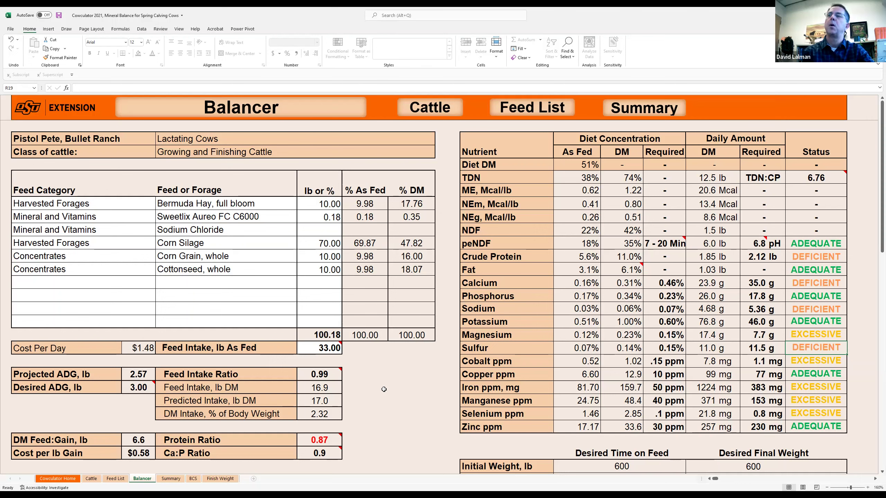
pyautogui.scroll(-1, 384, 389)
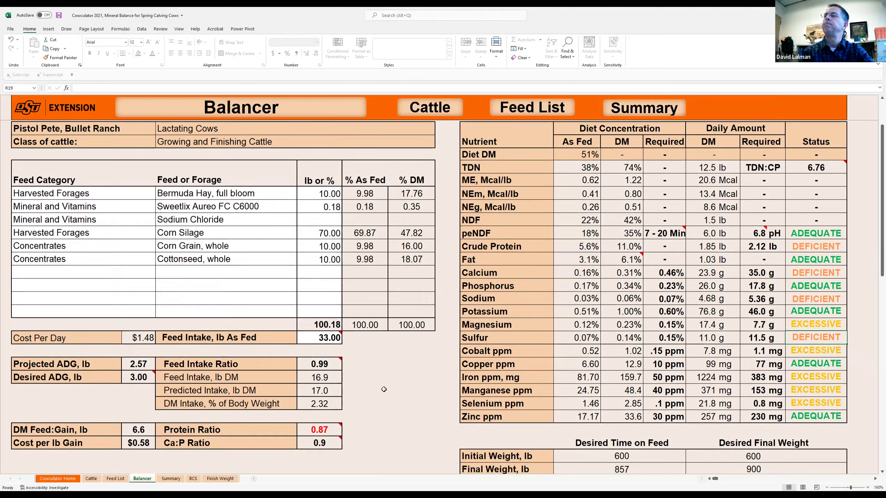
pyautogui.scroll(1, 383, 388)
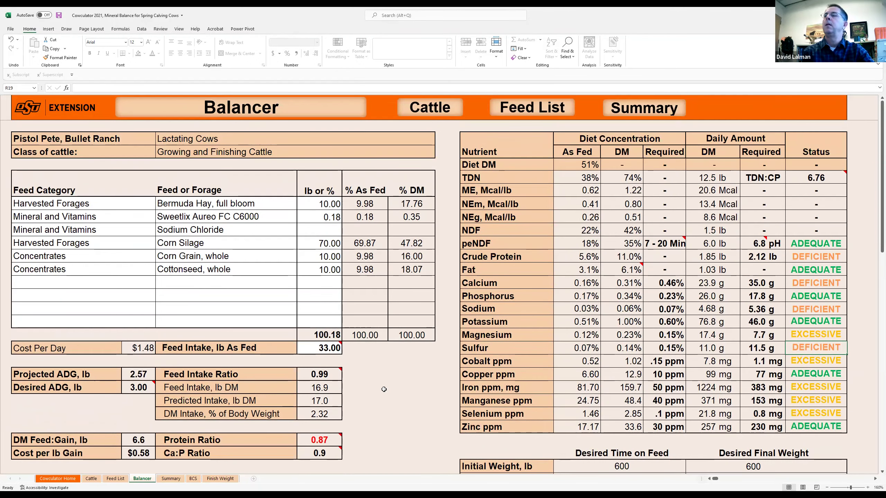